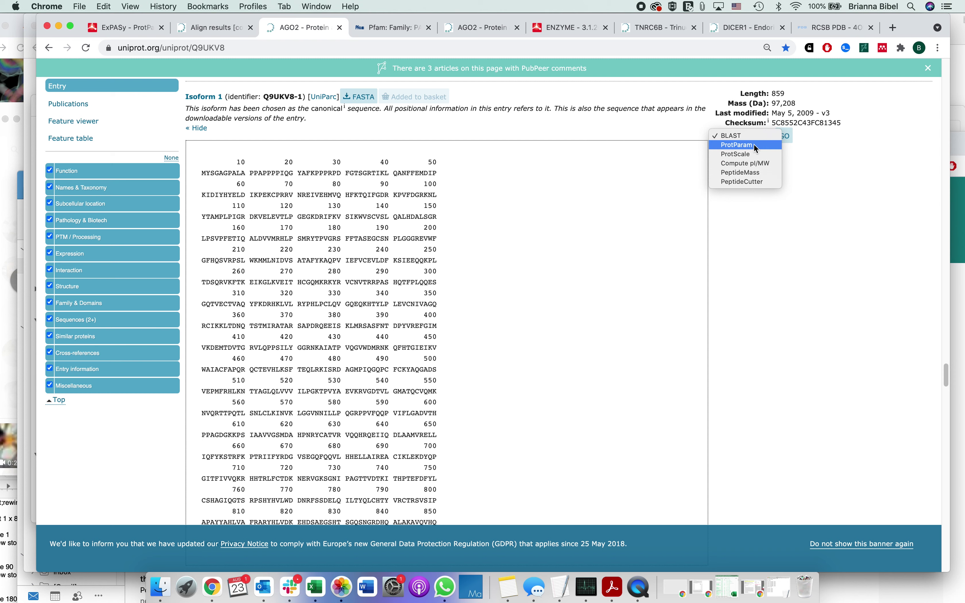
# Show the full sequence of isoform 2 (Q9UKV8-2) and view its list of sequence analysis tools.
pyautogui.click(776, 218)
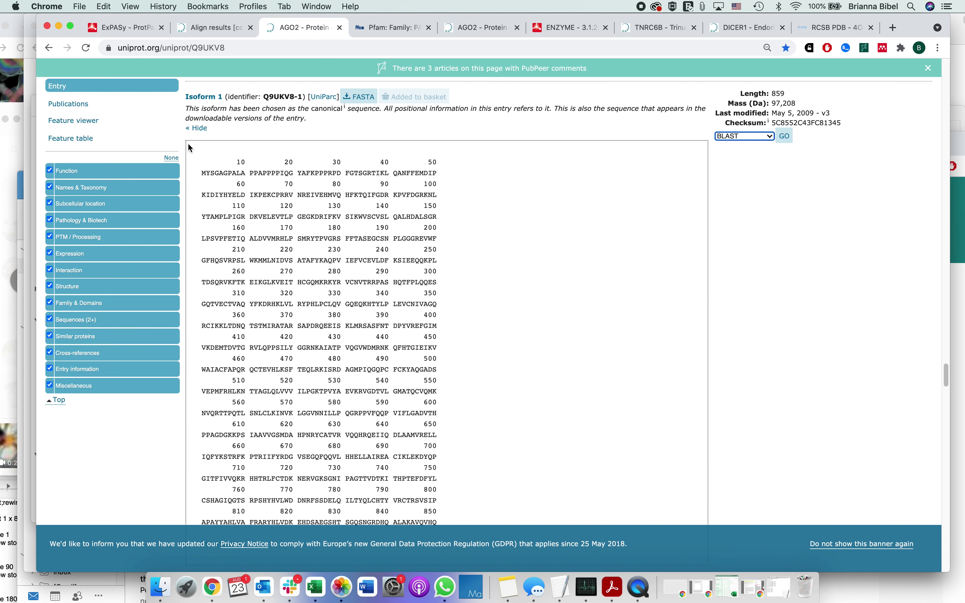
pyautogui.scroll(-5, 225, 165)
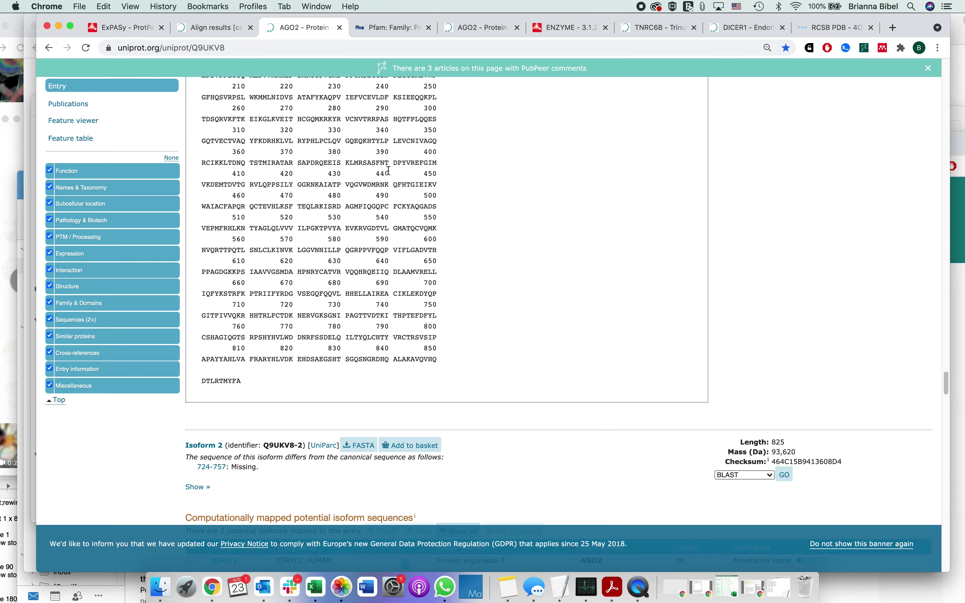
pyautogui.scroll(-8, 389, 170)
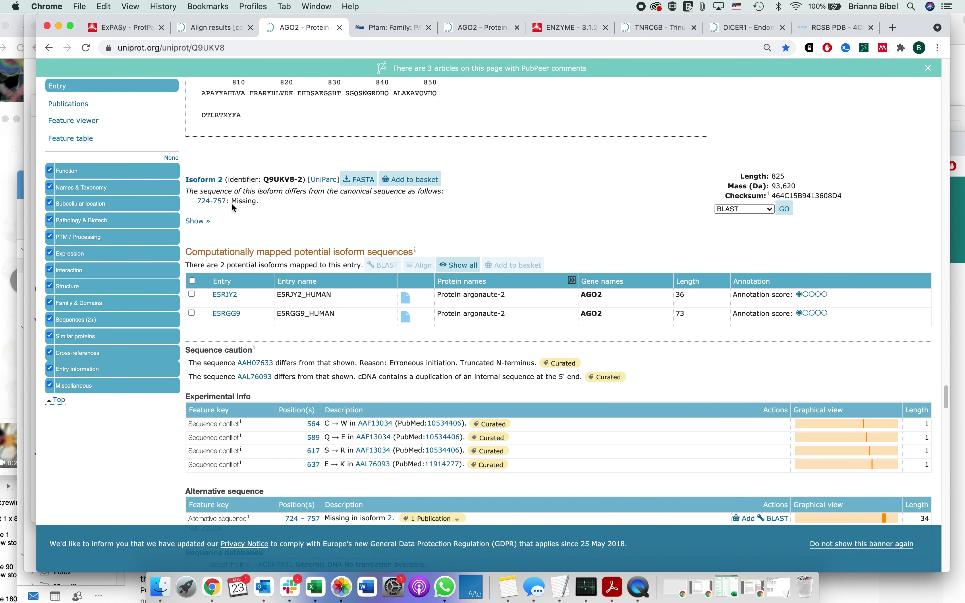
pyautogui.click(203, 226)
pyautogui.scroll(-2, 214, 221)
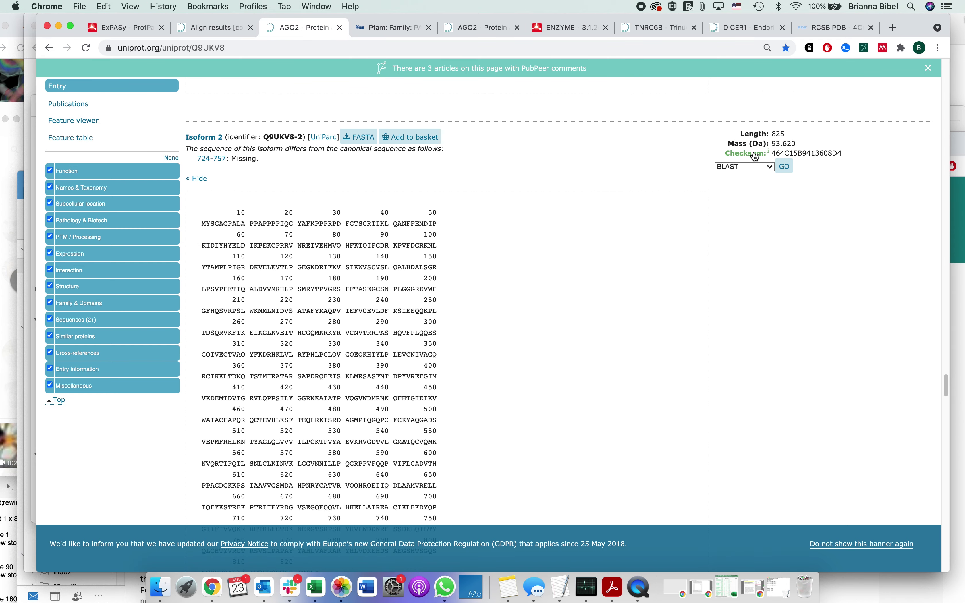
pyautogui.click(767, 167)
pyautogui.click(791, 253)
# Examine the AGO2 entry's potential isoforms, sequence cautions, sequence conflicts, alternative sequence and sequence database links.
pyautogui.scroll(-15, 792, 255)
pyautogui.scroll(-2, 791, 253)
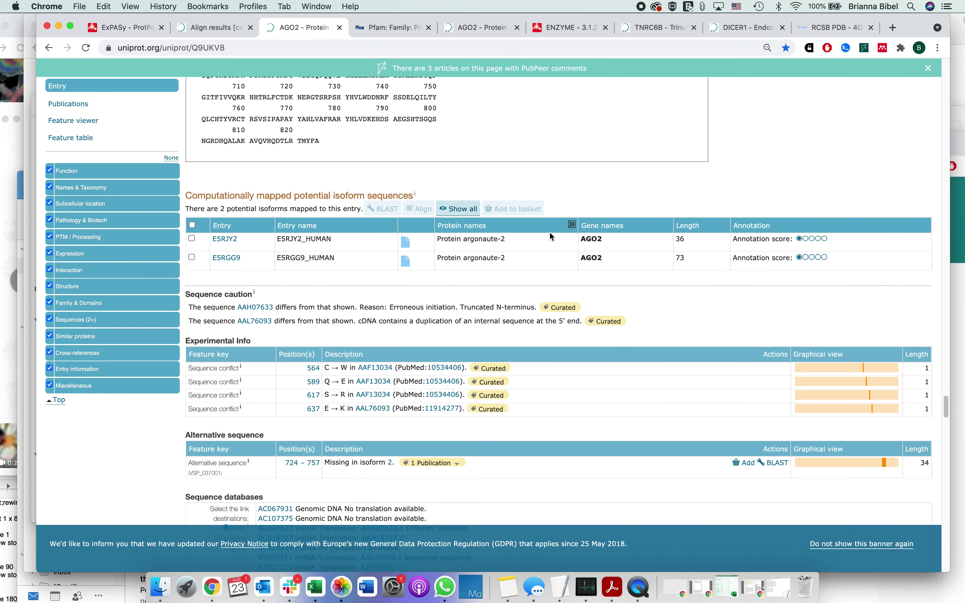
pyautogui.scroll(-3, 456, 285)
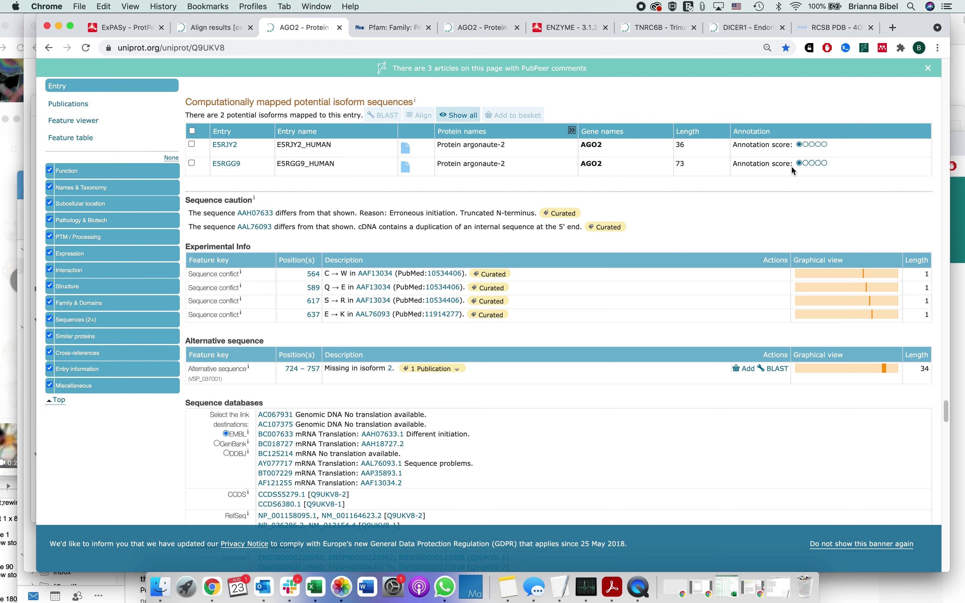
pyautogui.scroll(-3, 362, 245)
pyautogui.scroll(1, 363, 246)
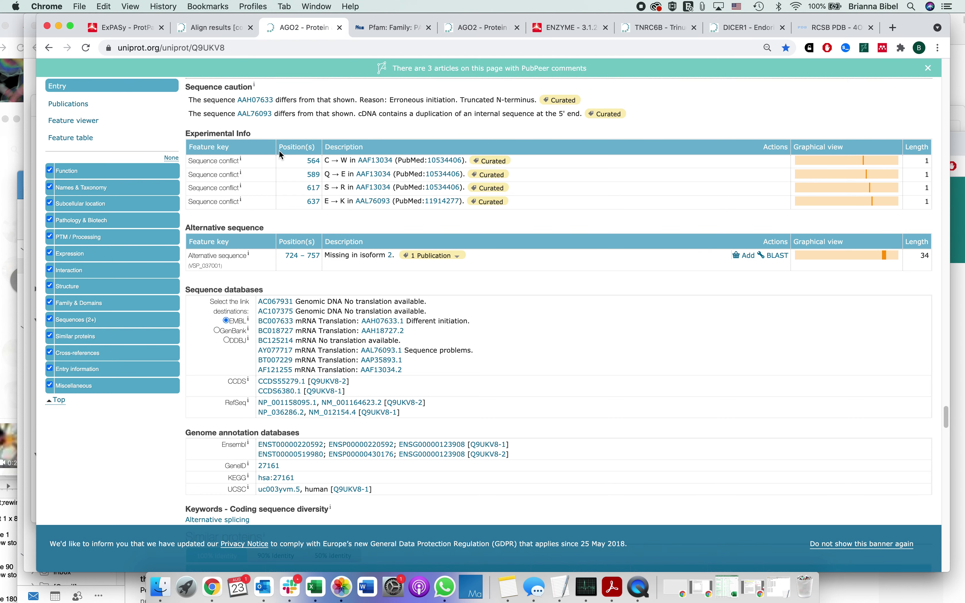
pyautogui.scroll(1, 279, 151)
pyautogui.scroll(1, 279, 120)
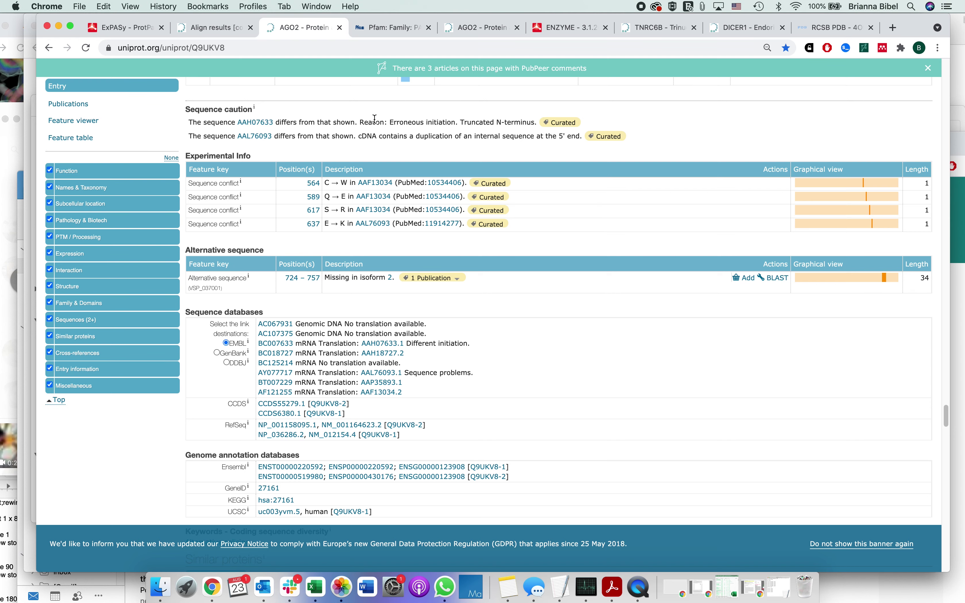
pyautogui.scroll(2, 391, 123)
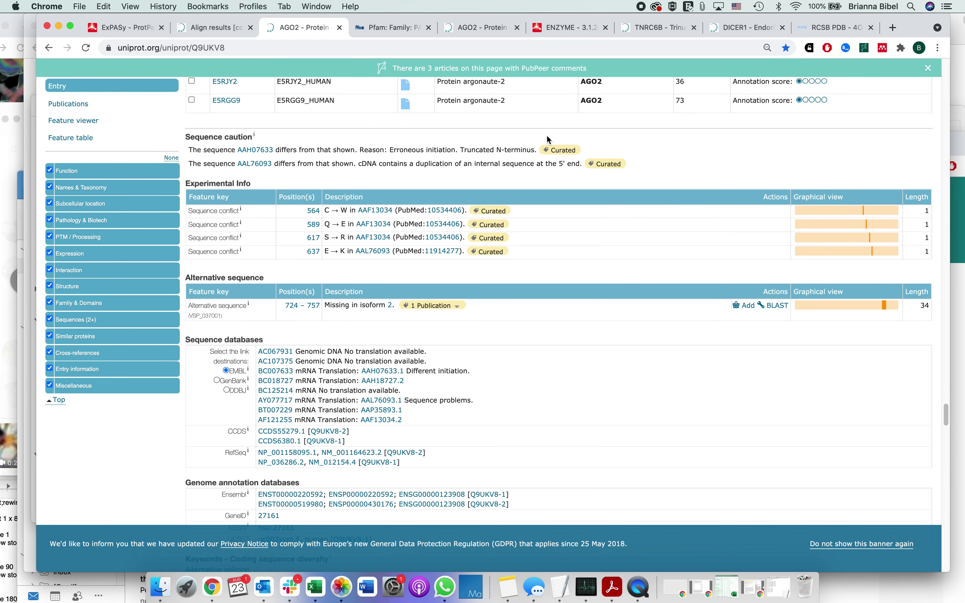
pyautogui.scroll(8, 591, 163)
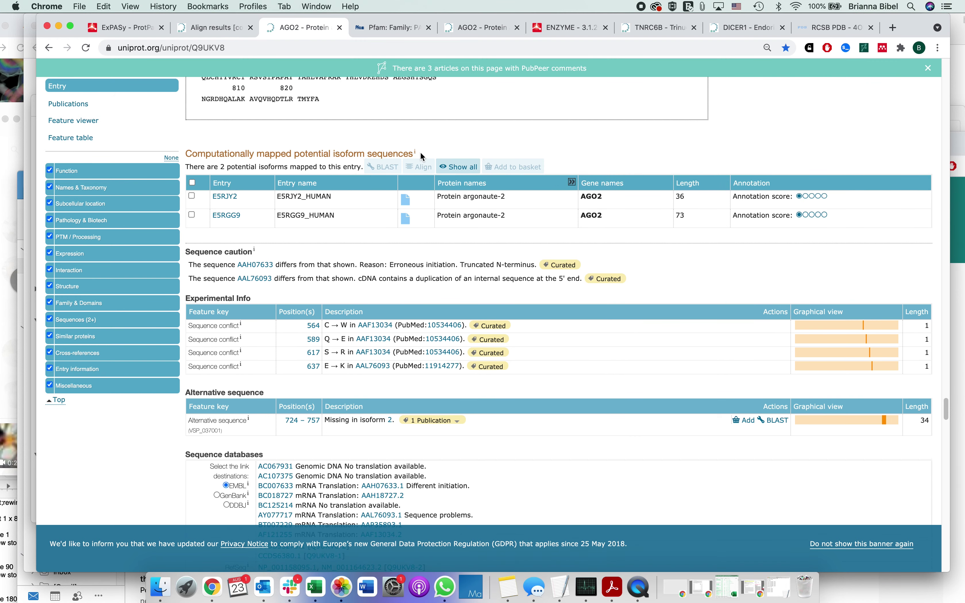
pyautogui.scroll(-10, 422, 156)
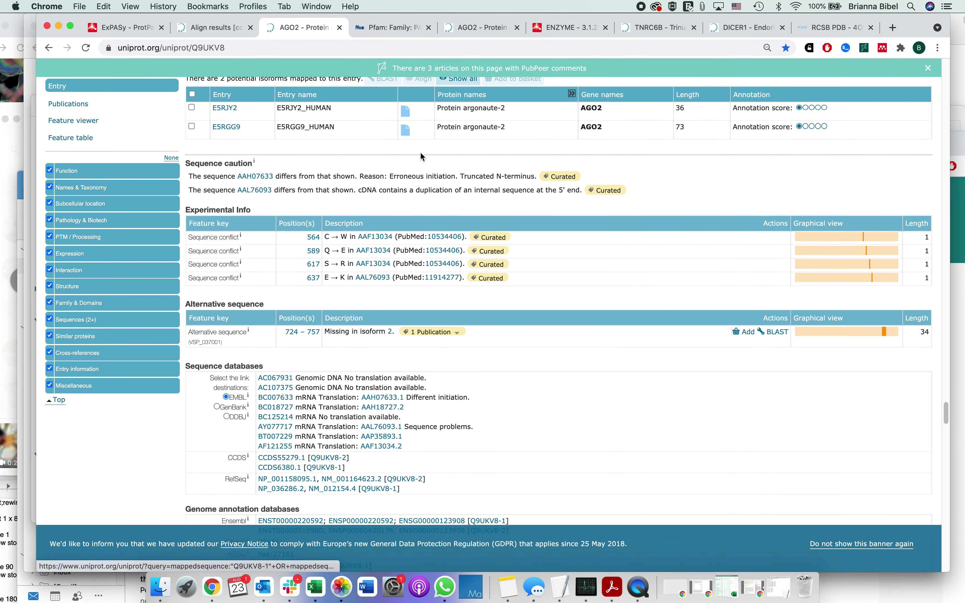
pyautogui.scroll(-12, 423, 157)
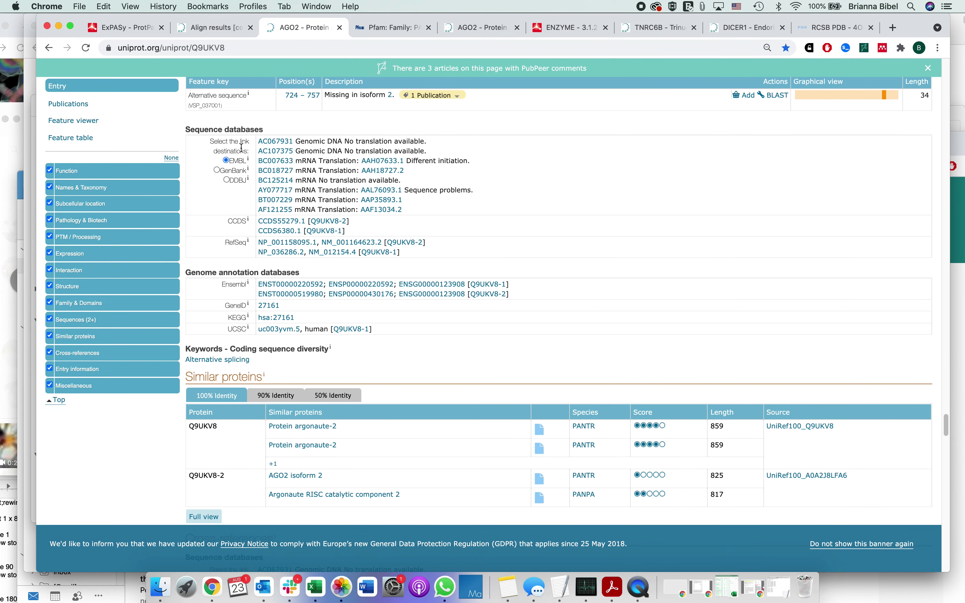
pyautogui.scroll(-1, 316, 150)
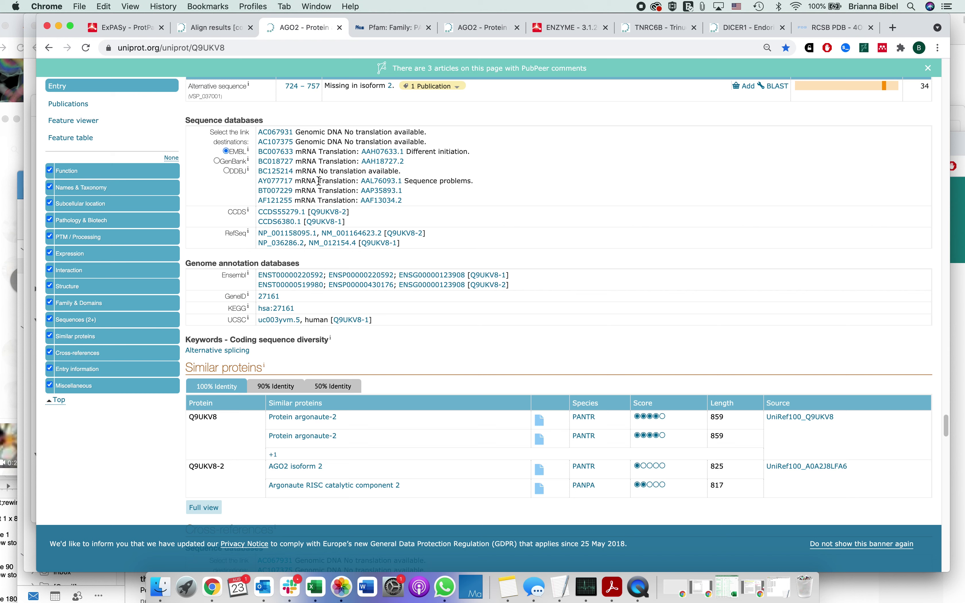
pyautogui.rightClick(290, 280)
pyautogui.click(303, 285)
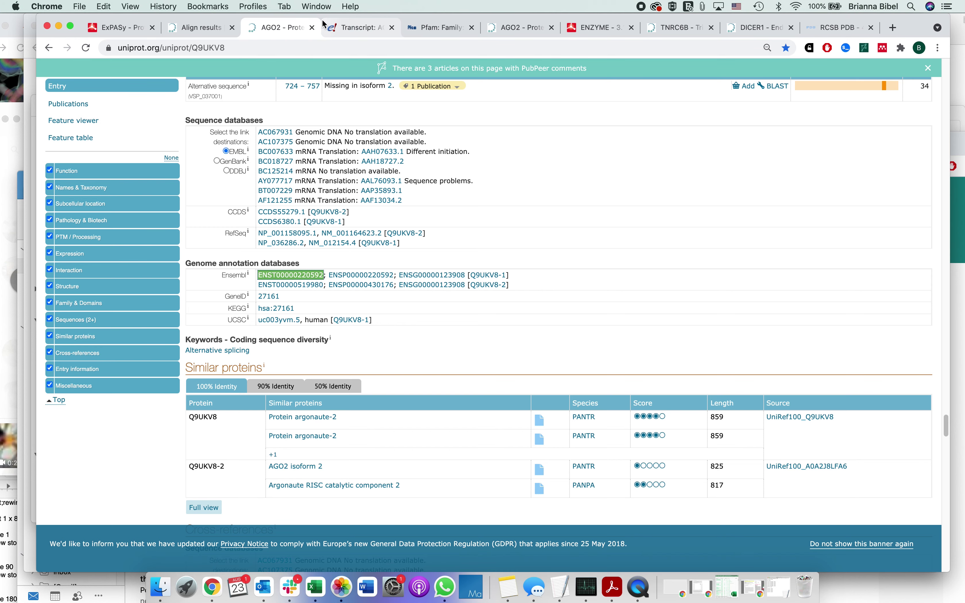
pyautogui.click(334, 29)
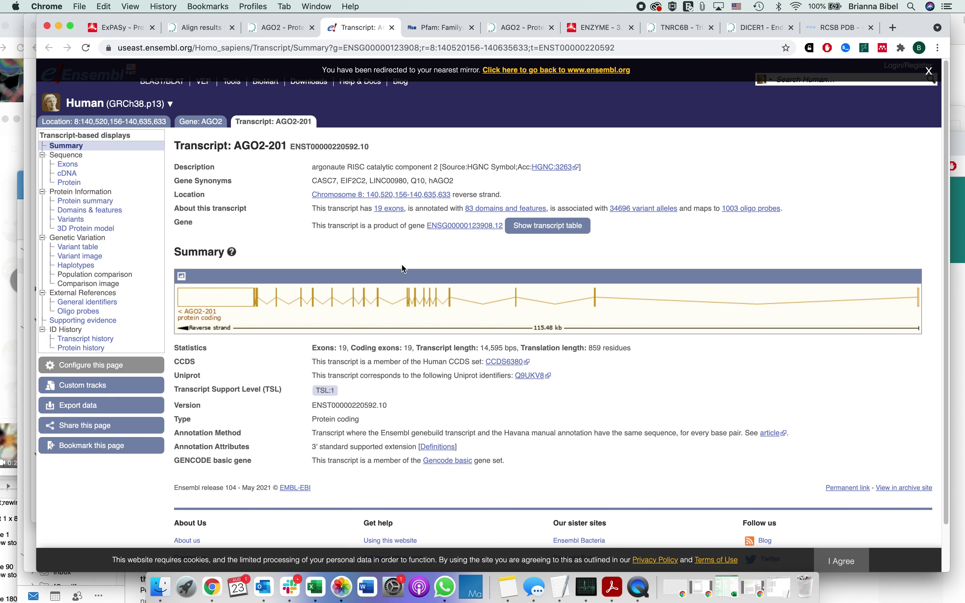
pyautogui.scroll(-3, 413, 296)
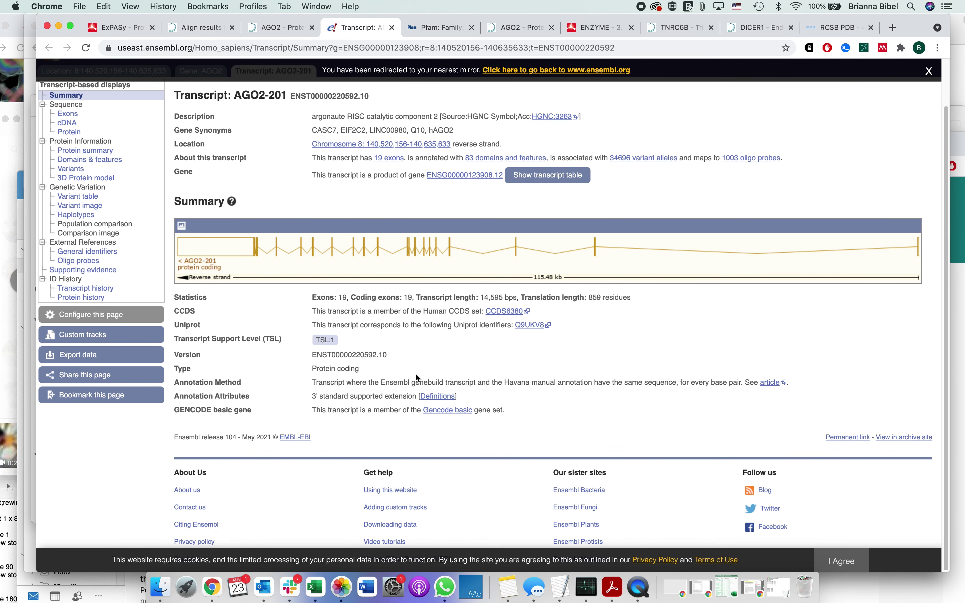
pyautogui.scroll(2, 417, 292)
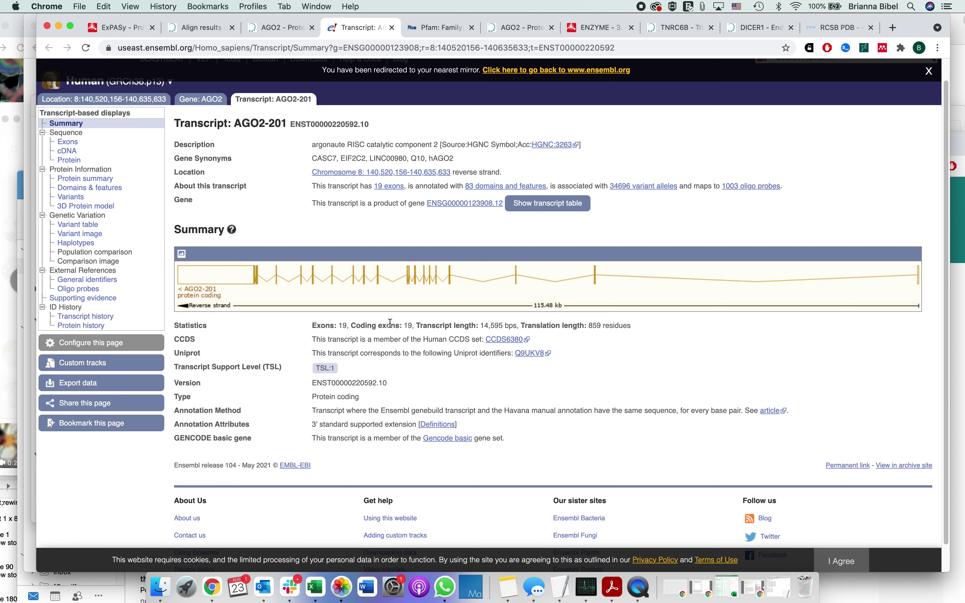
# Open the Ensembl gene page for AGO2 and look through its summary and genomic region display.
pyautogui.click(205, 100)
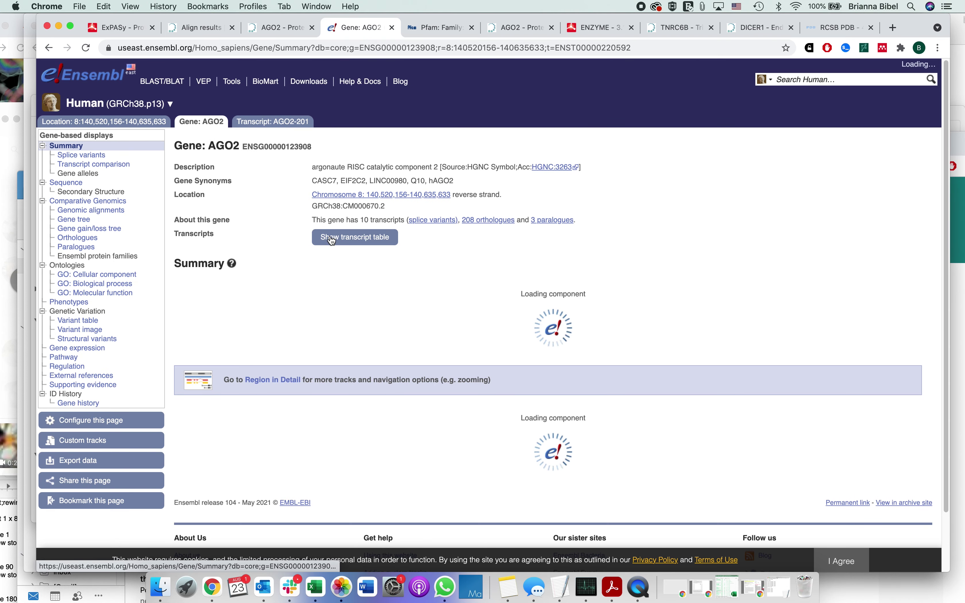
pyautogui.scroll(-10, 309, 393)
pyautogui.scroll(-2, 309, 393)
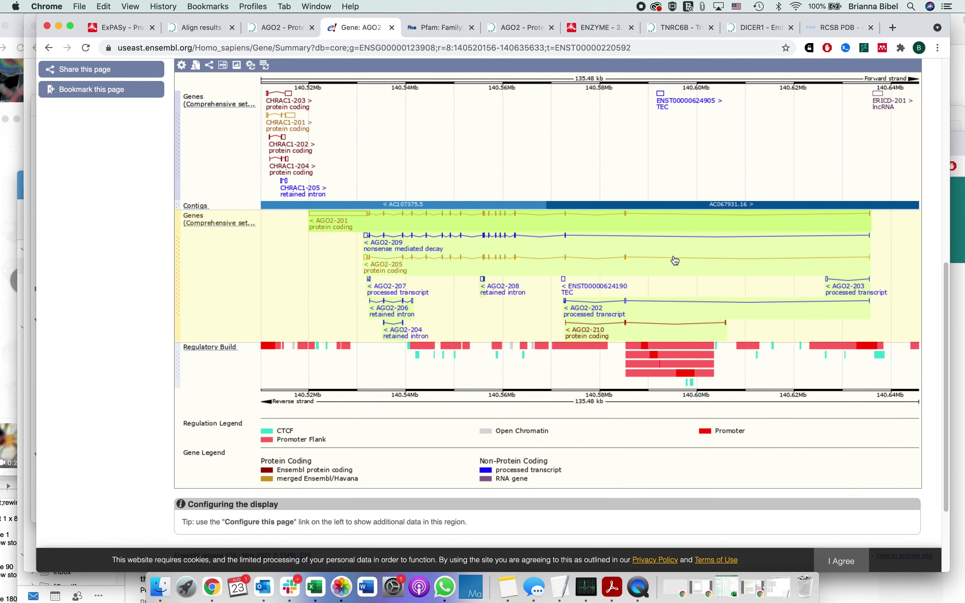
pyautogui.scroll(-4, 607, 286)
pyautogui.scroll(15, 605, 283)
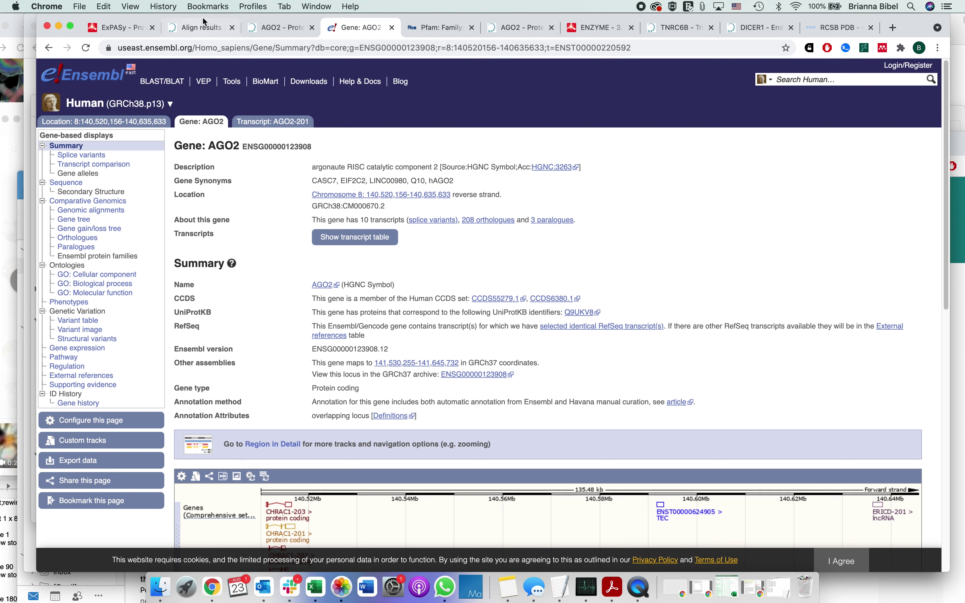
# Return to the UniProt AGO2 entry and examine its similar proteins, cross-references and remaining sections through to the page's end.
pyautogui.click(279, 27)
pyautogui.scroll(-1, 245, 390)
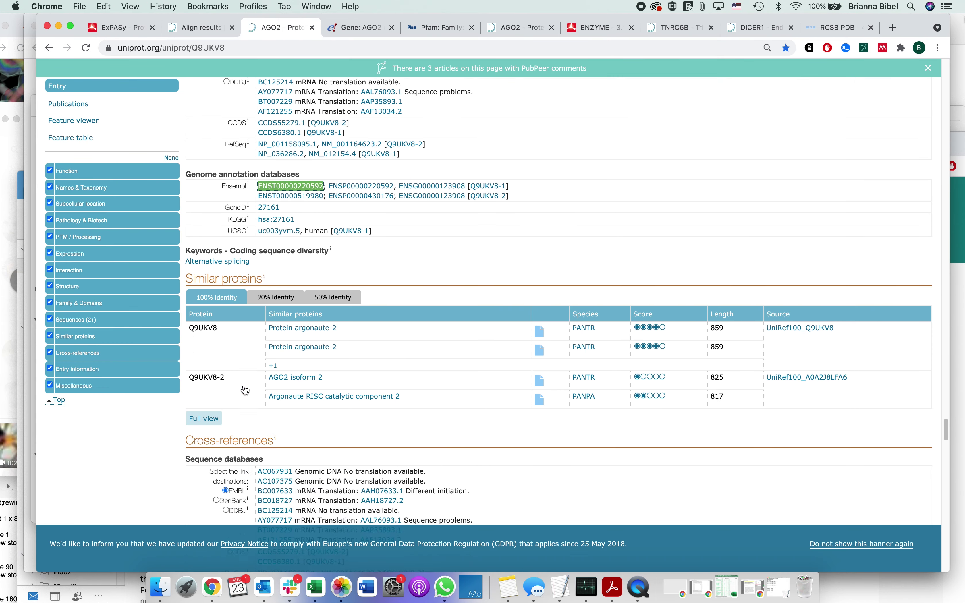
pyautogui.scroll(-3, 246, 390)
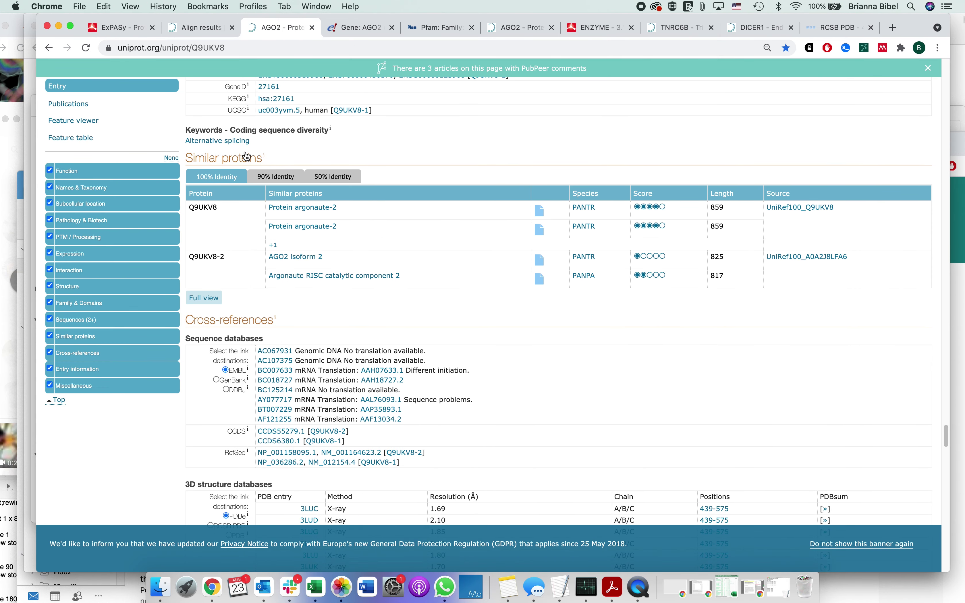
pyautogui.scroll(-3, 273, 175)
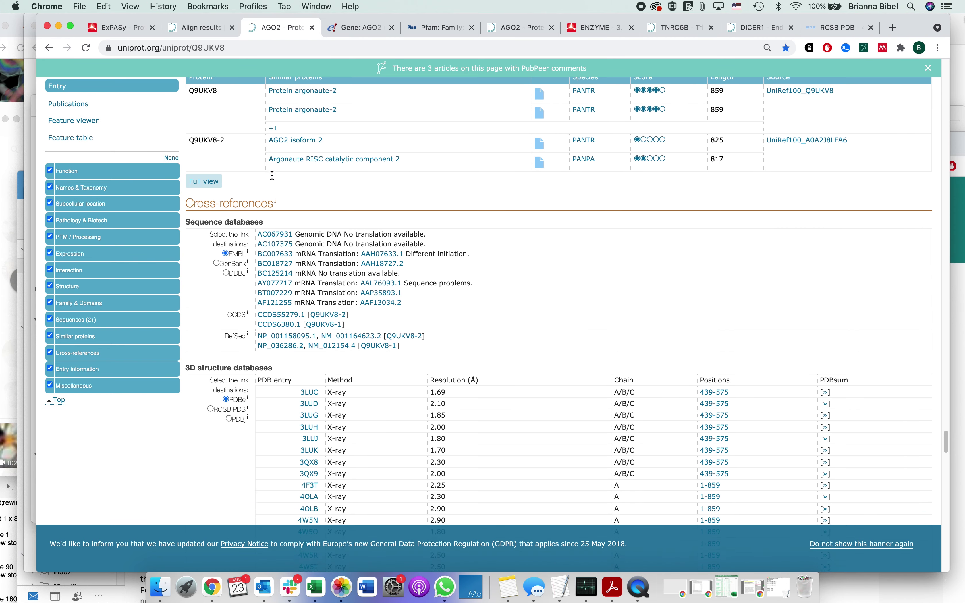
pyautogui.scroll(-2, 273, 176)
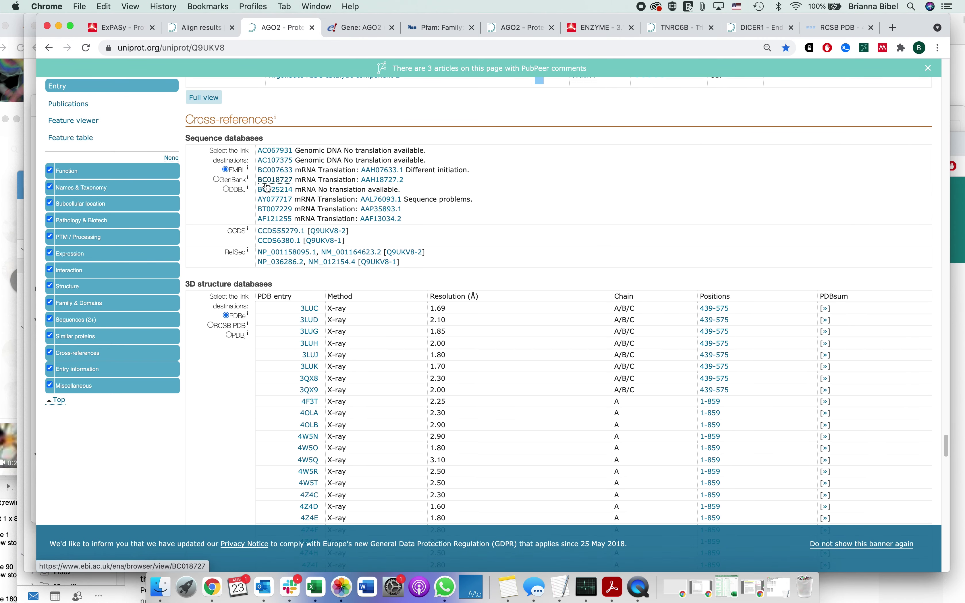
pyautogui.scroll(-3, 267, 188)
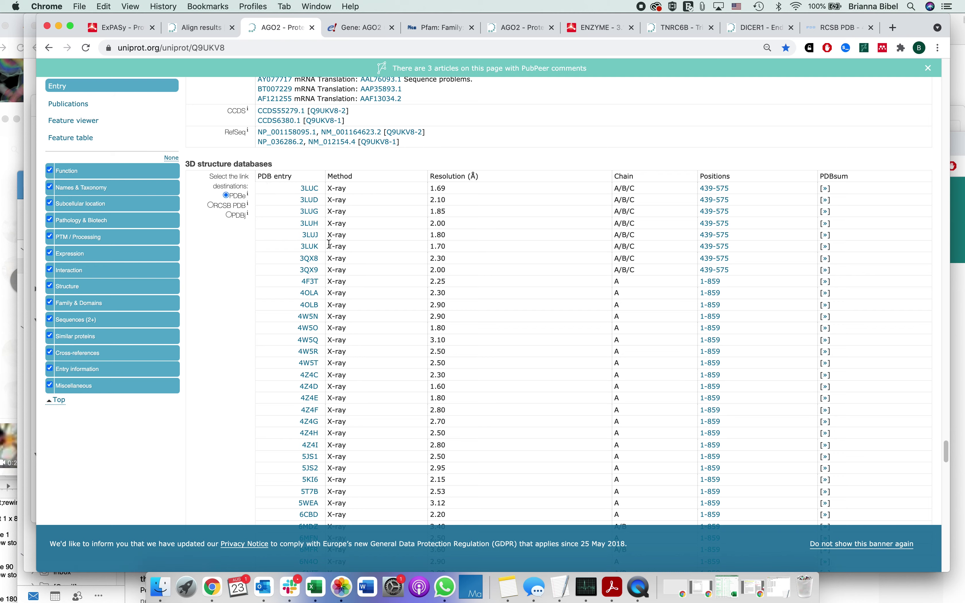
pyautogui.scroll(-15, 331, 304)
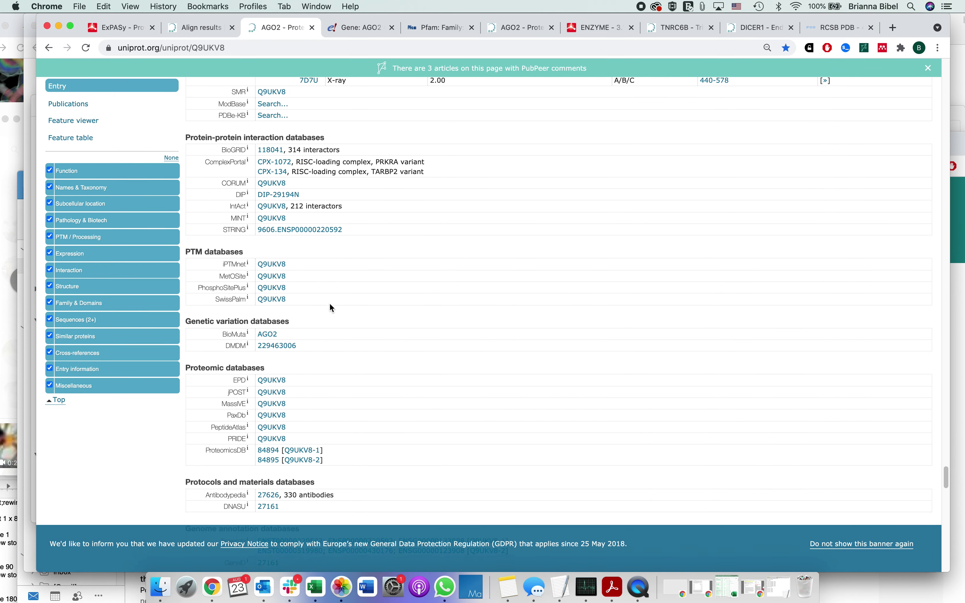
pyautogui.scroll(-5, 330, 304)
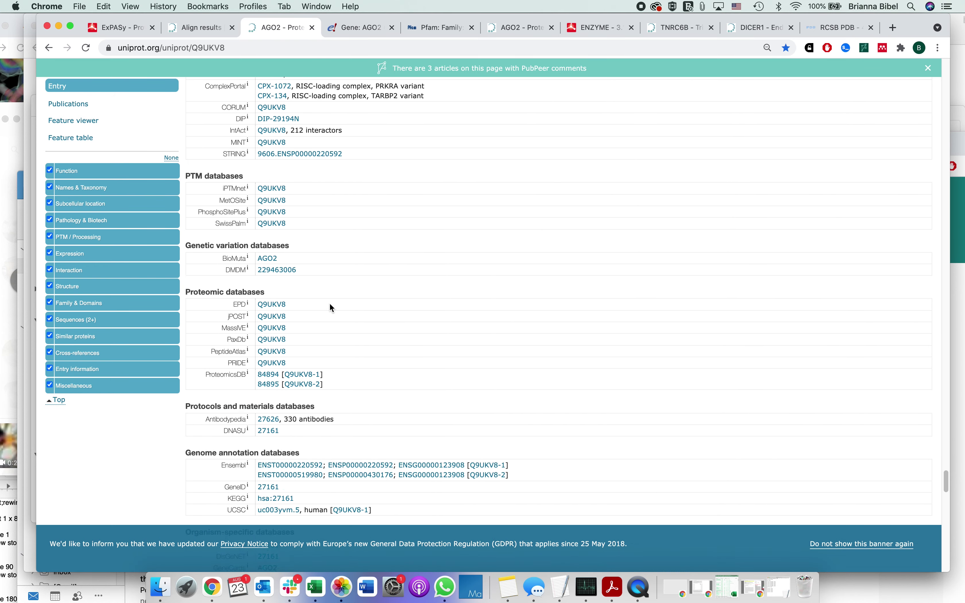
pyautogui.scroll(-7, 330, 304)
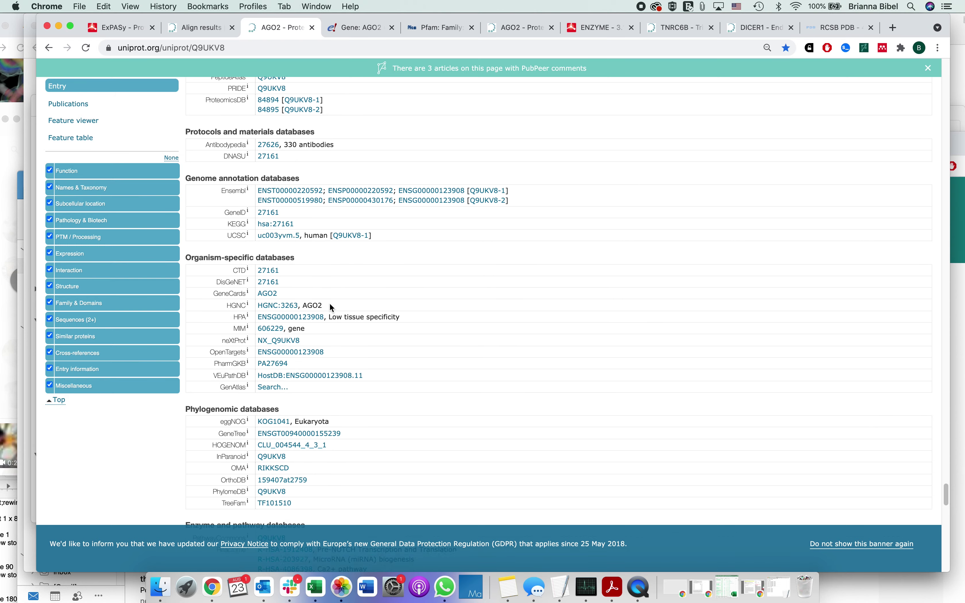
pyautogui.scroll(-11, 330, 304)
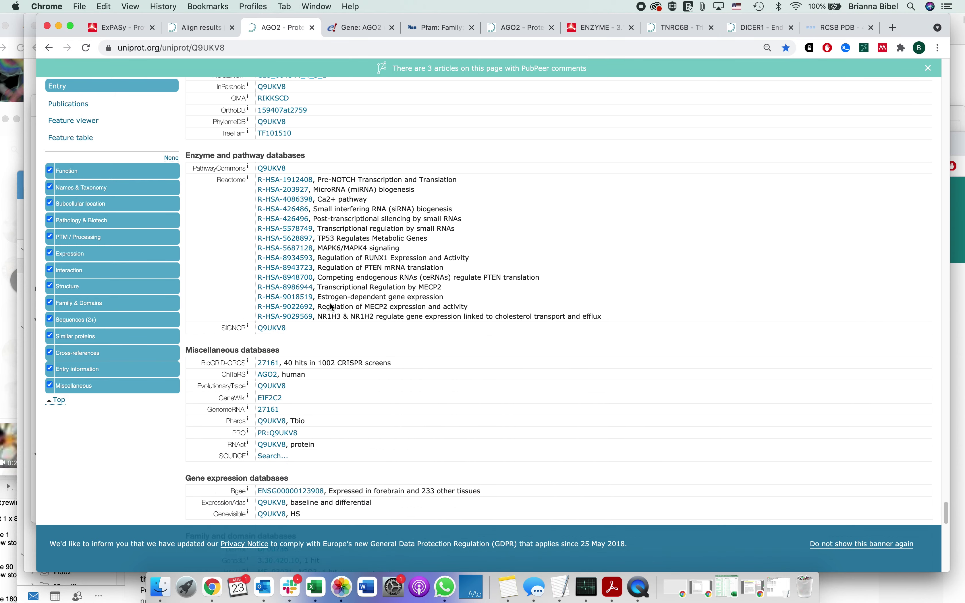
pyautogui.scroll(-8, 330, 305)
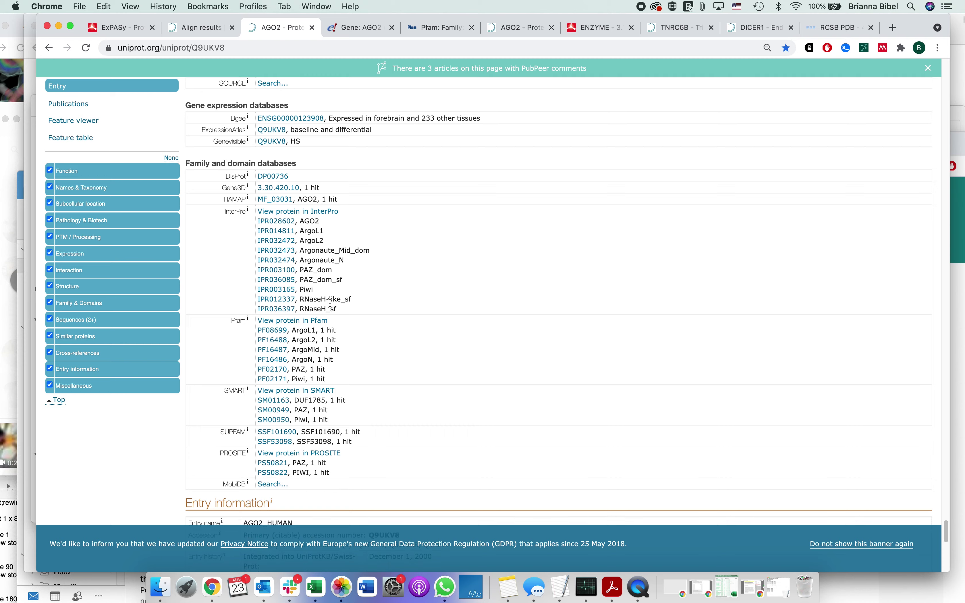
pyautogui.scroll(-9, 331, 308)
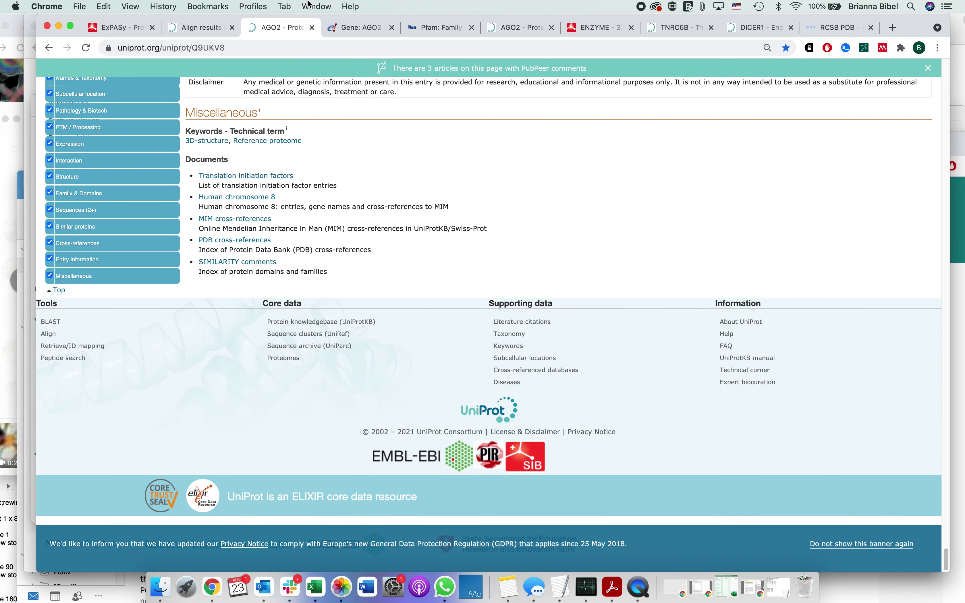
# Switch to the open Pfam page for the PAZ family and look over its species distribution tree.
pyautogui.click(440, 28)
pyautogui.scroll(-2, 483, 285)
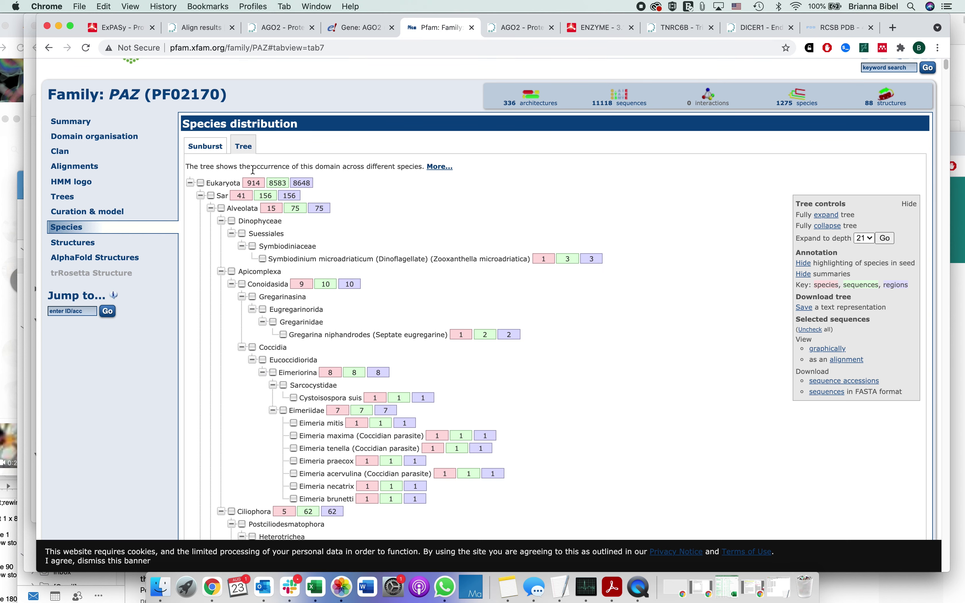
pyautogui.scroll(-3, 287, 195)
pyautogui.scroll(-3, 322, 224)
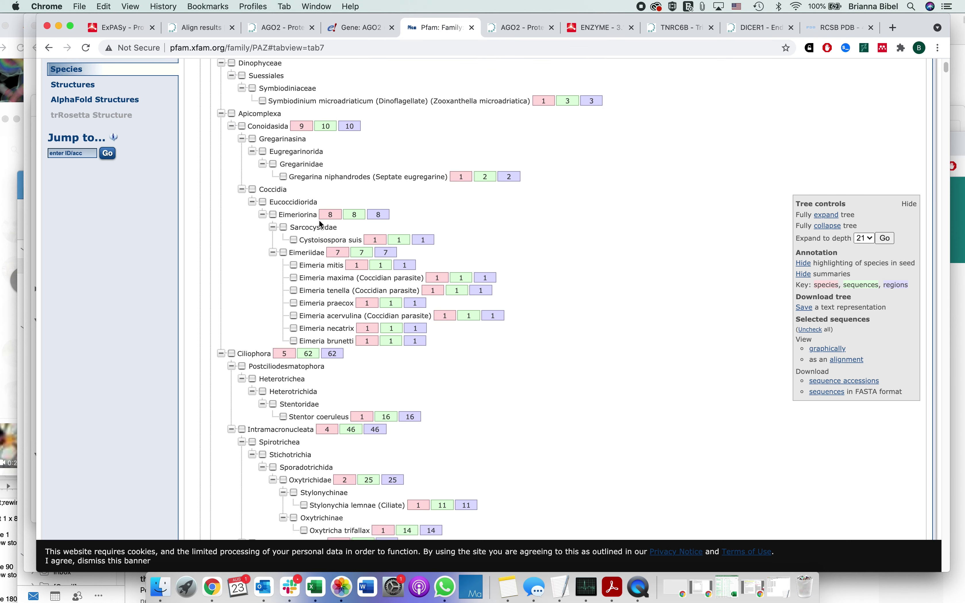
pyautogui.scroll(5, 418, 275)
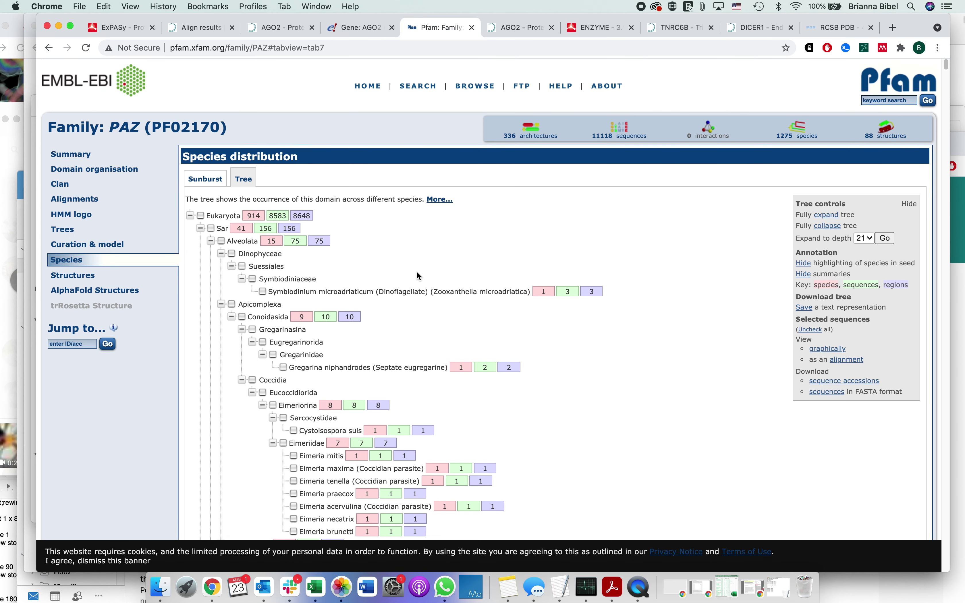
# Search Pfam for the keyword "argonaute".
pyautogui.click(901, 100)
pyautogui.write('qg')
pyautogui.press('BackSpace')
pyautogui.write('r')
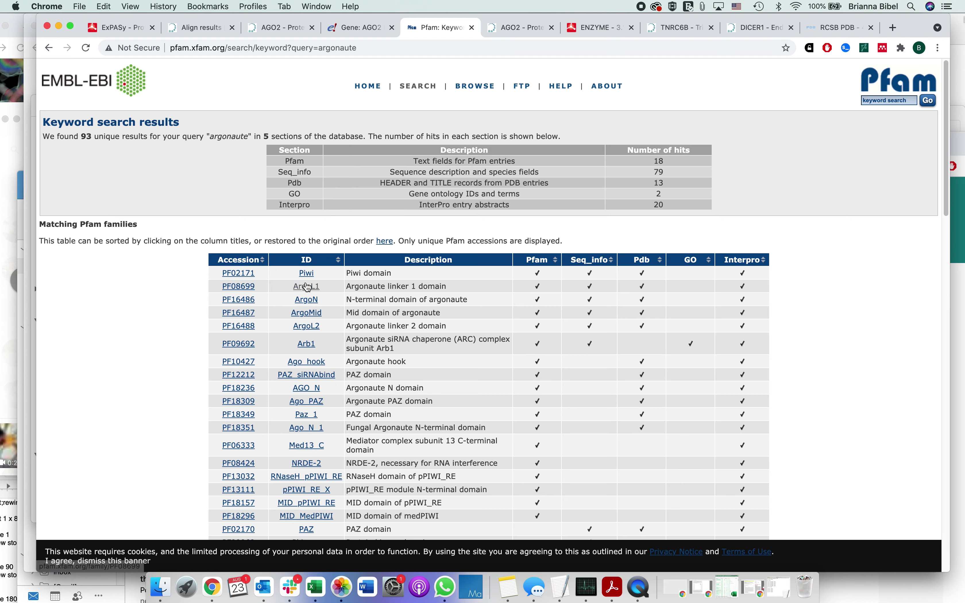
# Look over the matching Pfam families for argonaute and return to the UniProt AGO2 entry's family and domain databases.
pyautogui.scroll(-2, 307, 287)
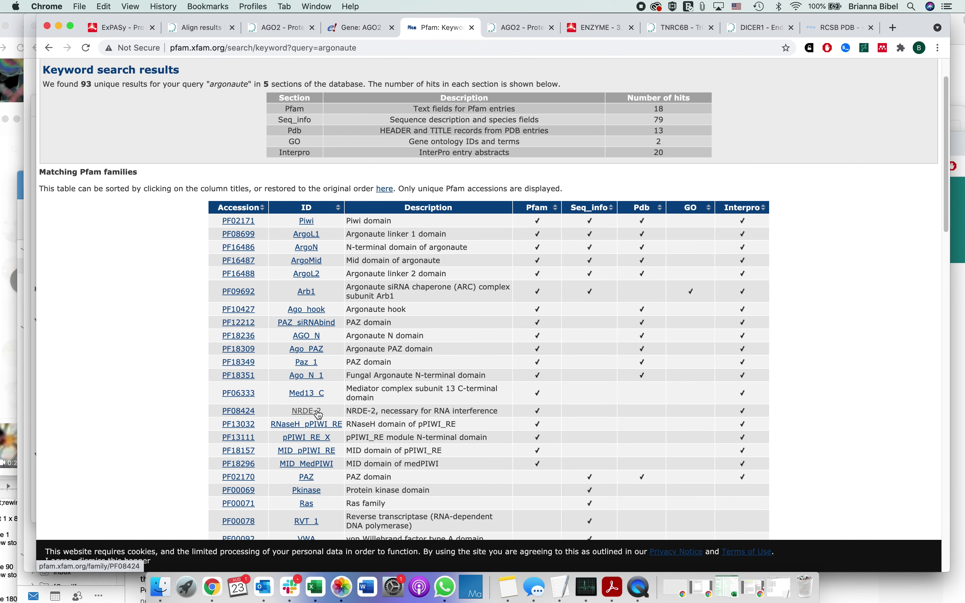
pyautogui.scroll(3, 312, 234)
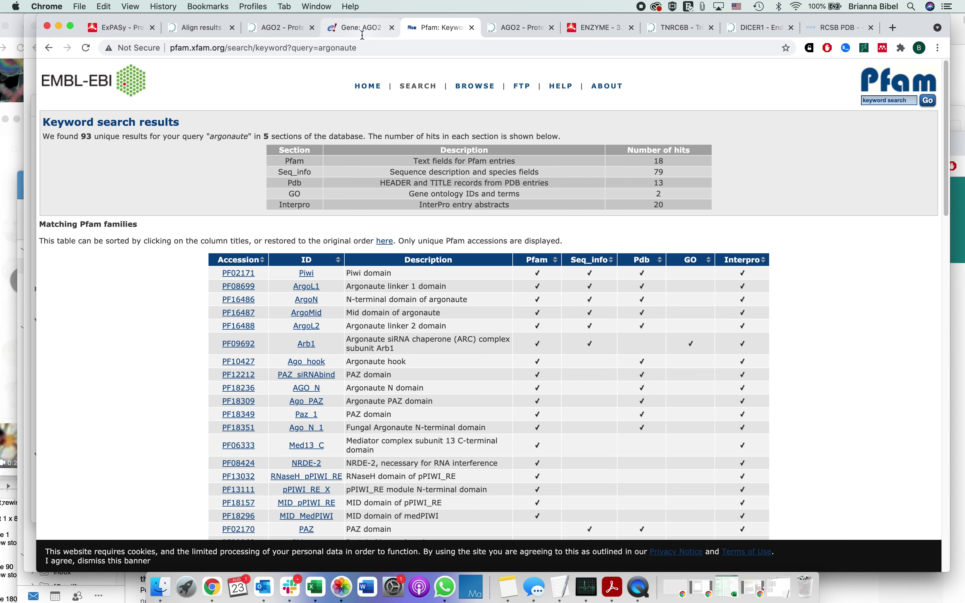
pyautogui.click(359, 27)
pyautogui.click(286, 25)
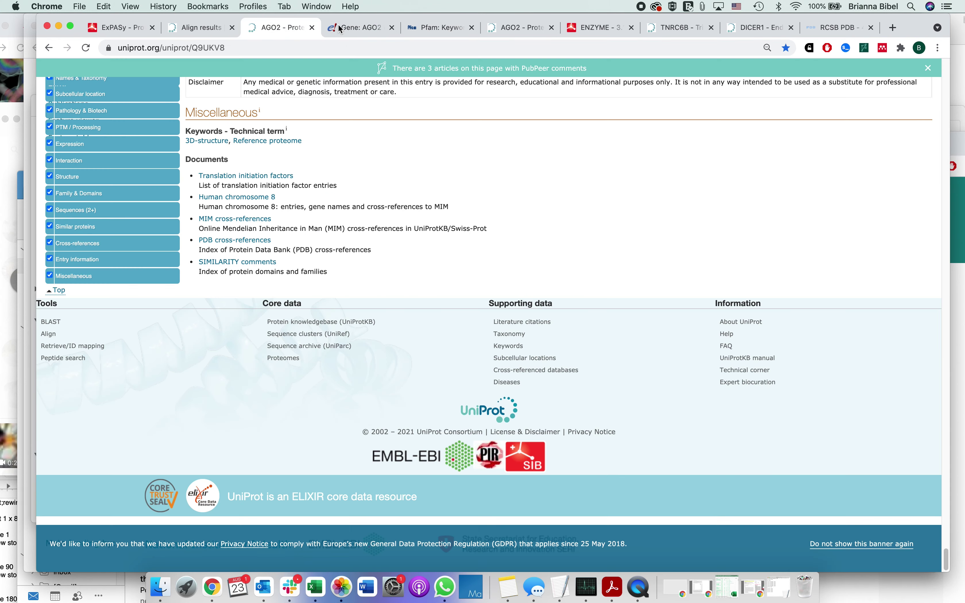
pyautogui.scroll(10, 440, 228)
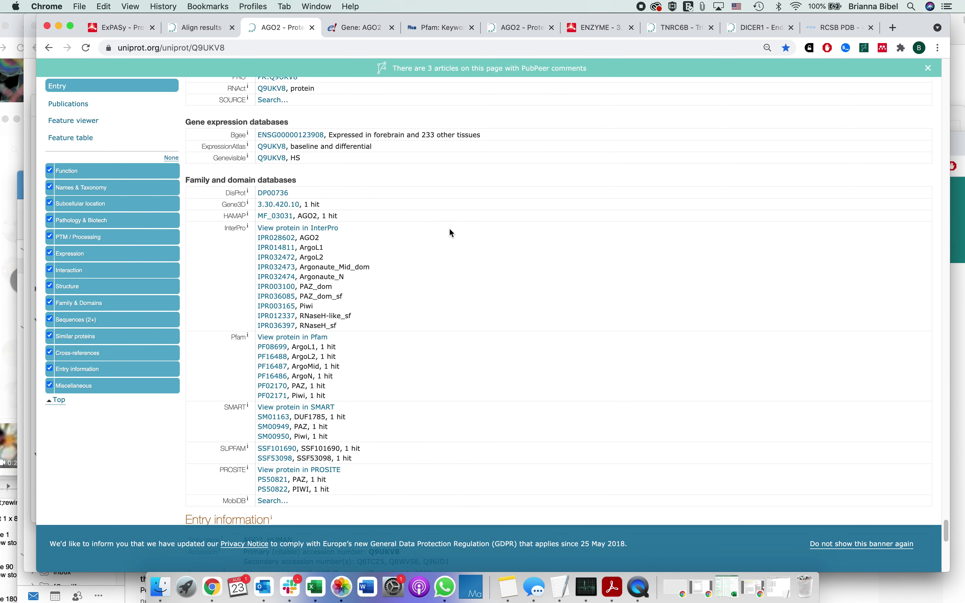
# Open InterPro entry IPR028602 for AGO2 and look through its description, GO terms and references.
pyautogui.click(286, 239)
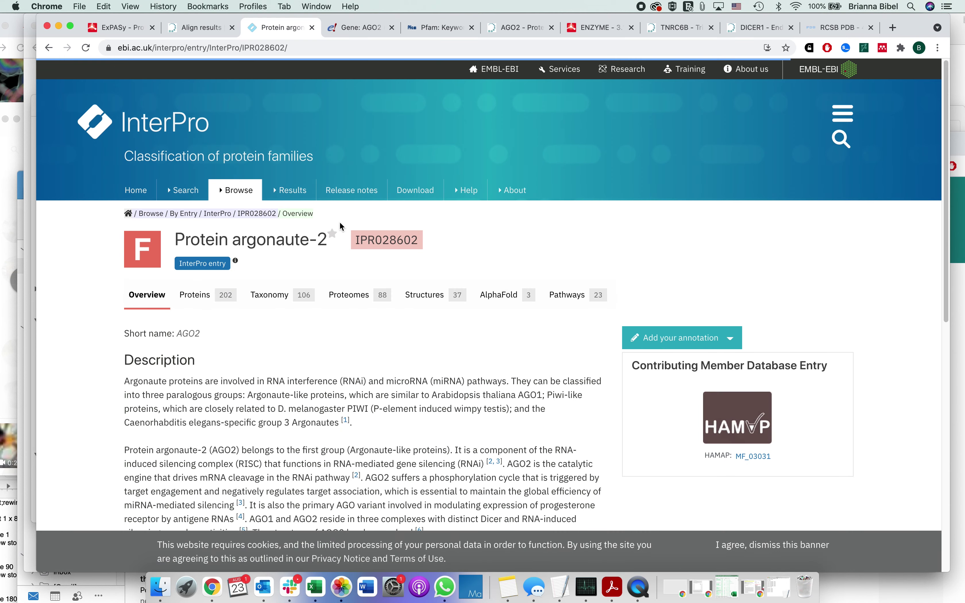
pyautogui.scroll(-5, 339, 222)
pyautogui.scroll(-5, 340, 221)
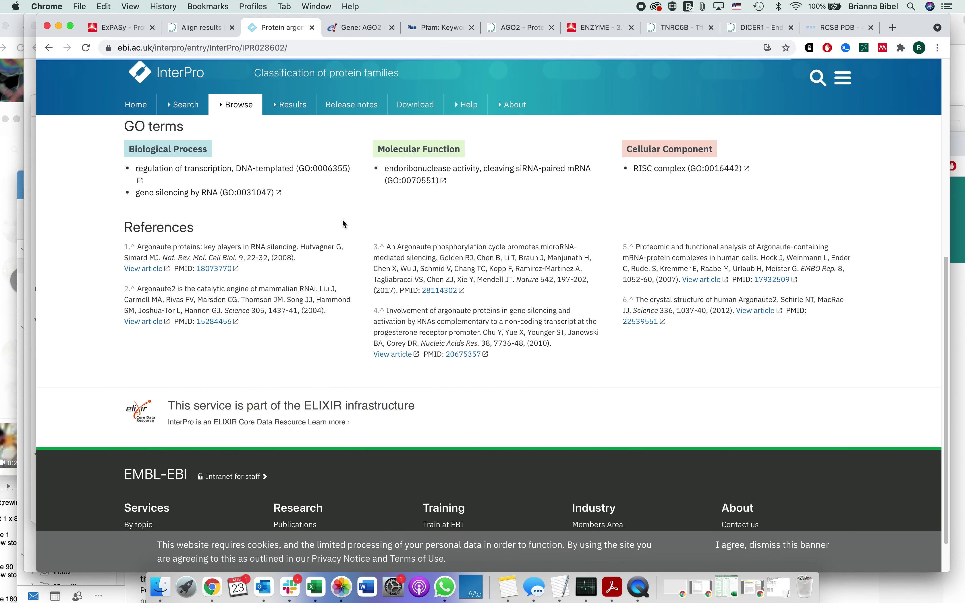
pyautogui.scroll(10, 342, 218)
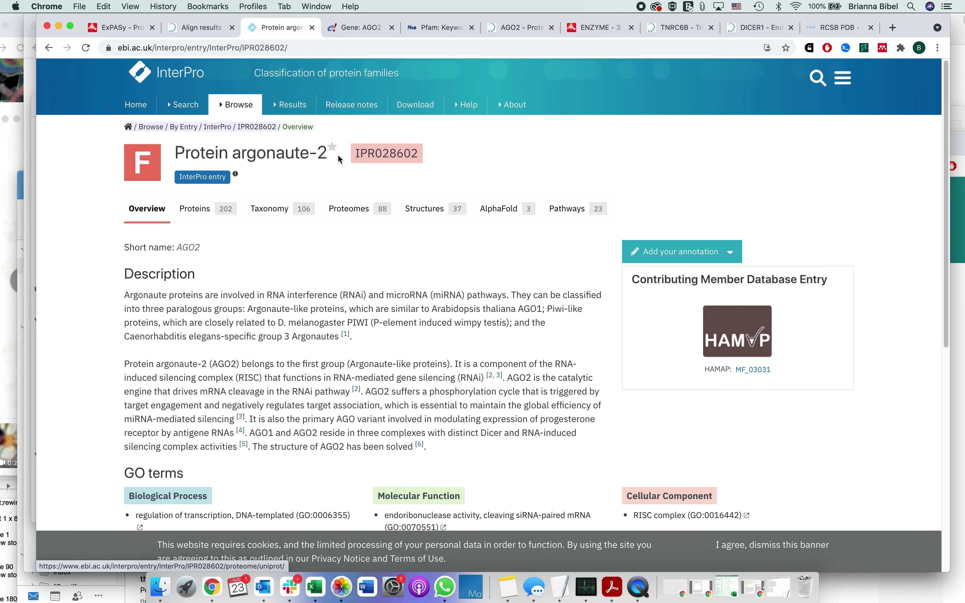
# View the InterPro entry's taxonomy information, look over the key species and collapse that list.
pyautogui.click(280, 216)
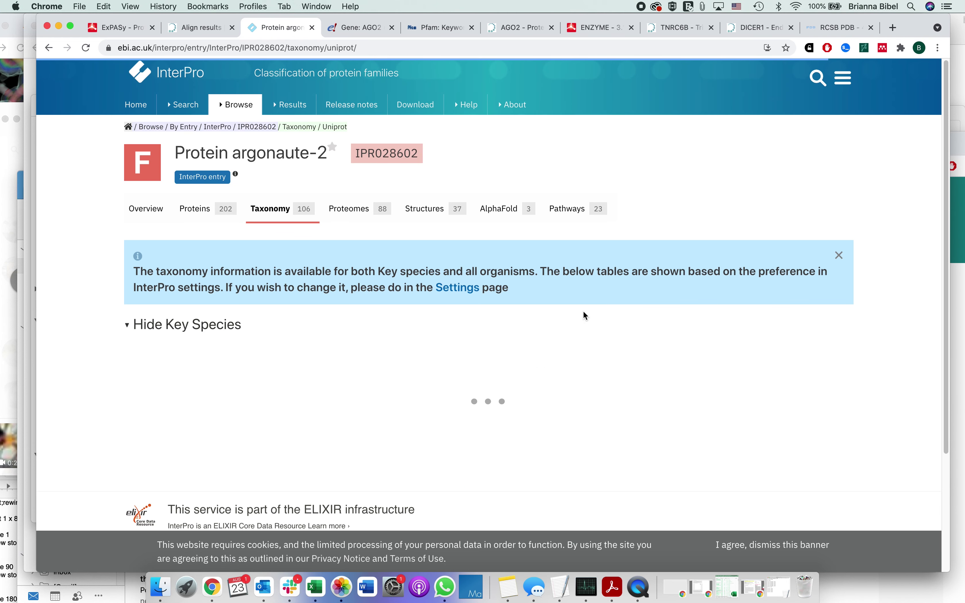
pyautogui.scroll(-2, 871, 334)
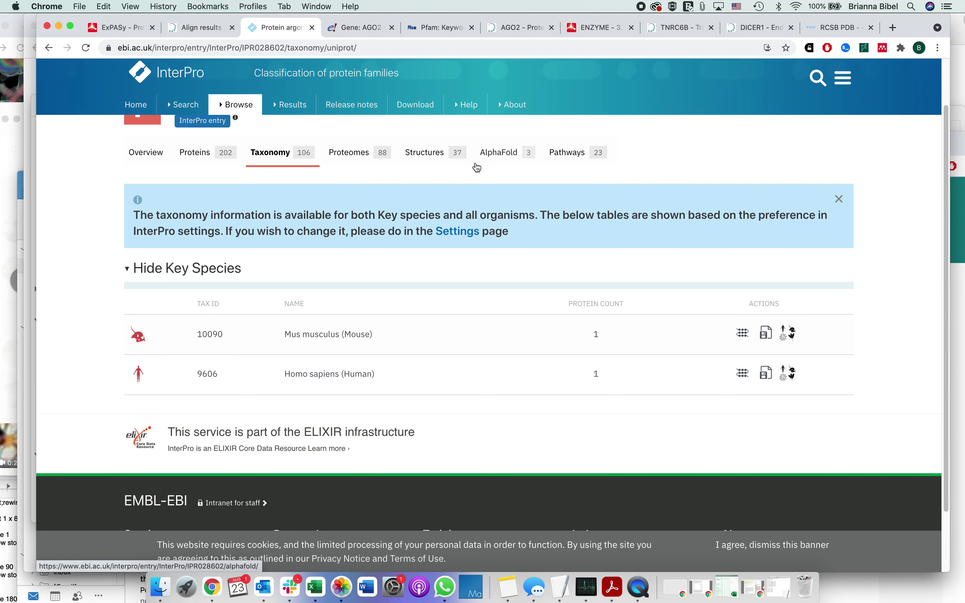
pyautogui.scroll(-3, 462, 277)
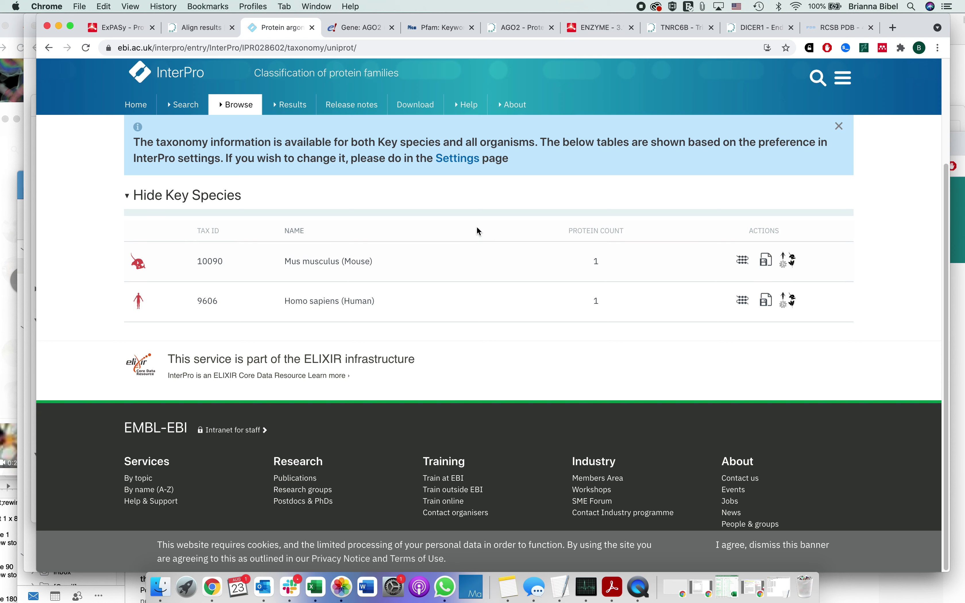
pyautogui.click(127, 196)
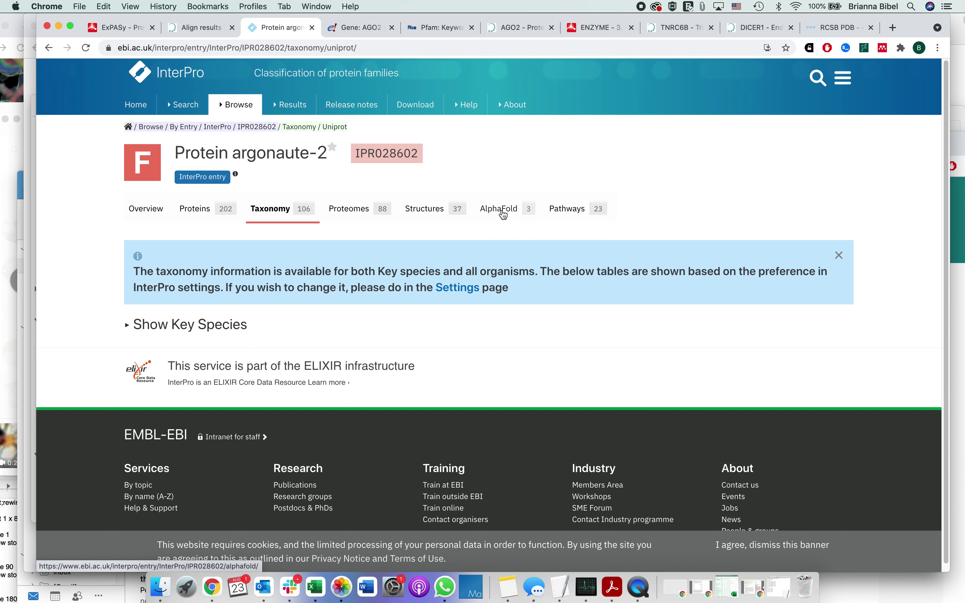
# Go to the other open UniProt AGO2 entry and search UniProtKB for "ago2" from there.
pyautogui.click(224, 28)
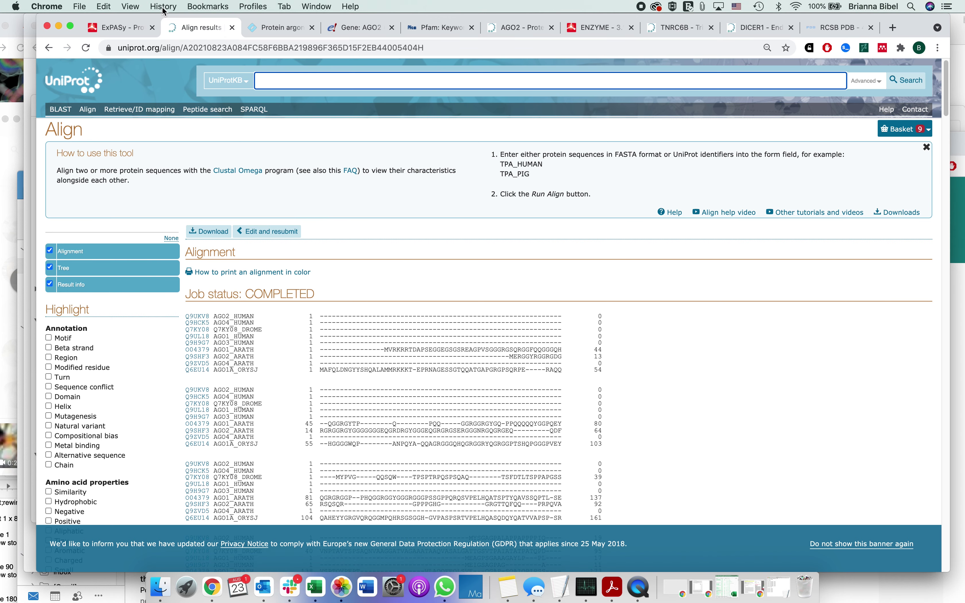
pyautogui.click(250, 31)
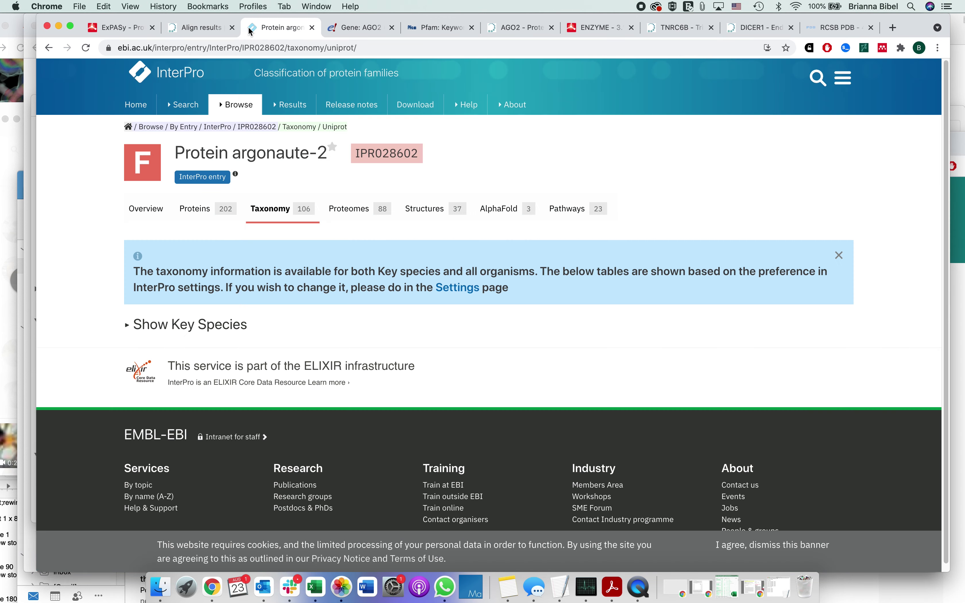
pyautogui.click(525, 26)
pyautogui.scroll(3, 424, 131)
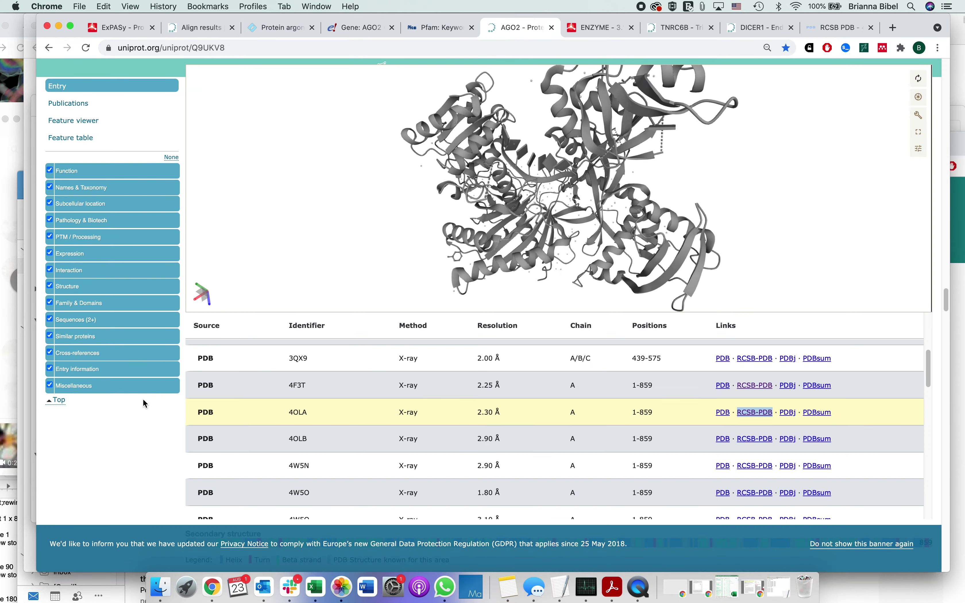
pyautogui.scroll(20, 143, 398)
pyautogui.scroll(10, 143, 402)
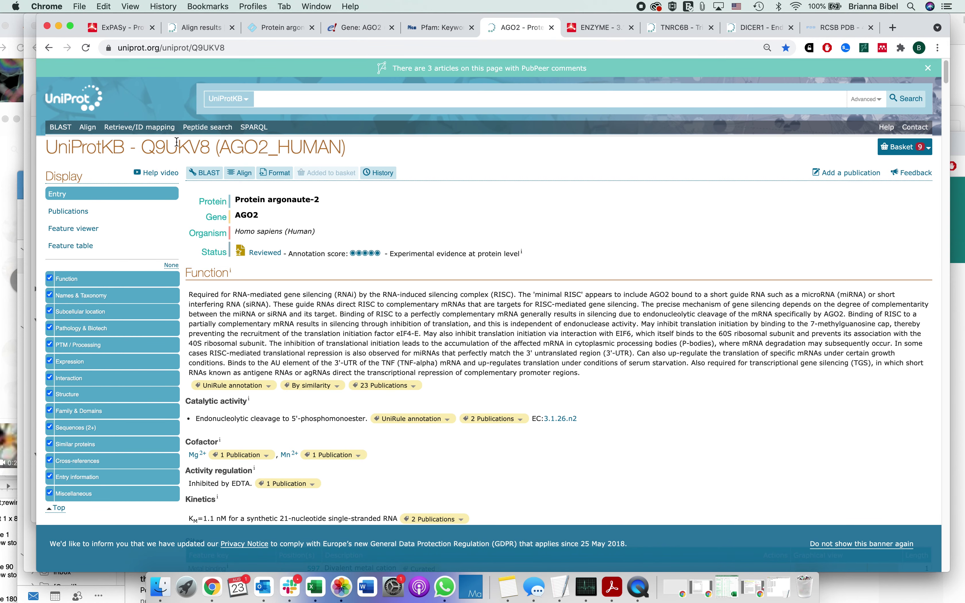
pyautogui.click(268, 103)
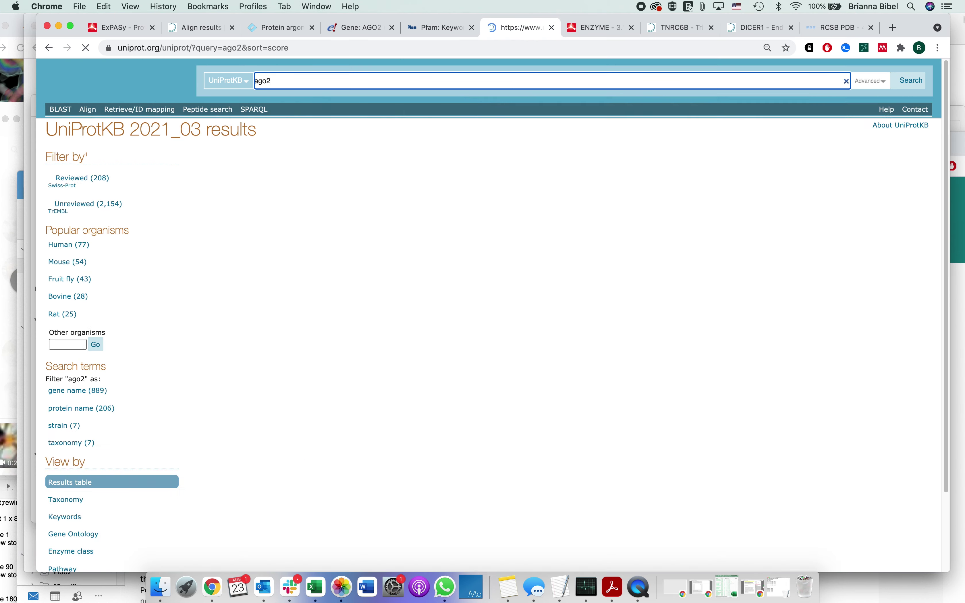
# Select the mouse entry Q8CJG0 (AGO2_MOUSE) in the search results and add it to the basket.
pyautogui.scroll(-2, 303, 161)
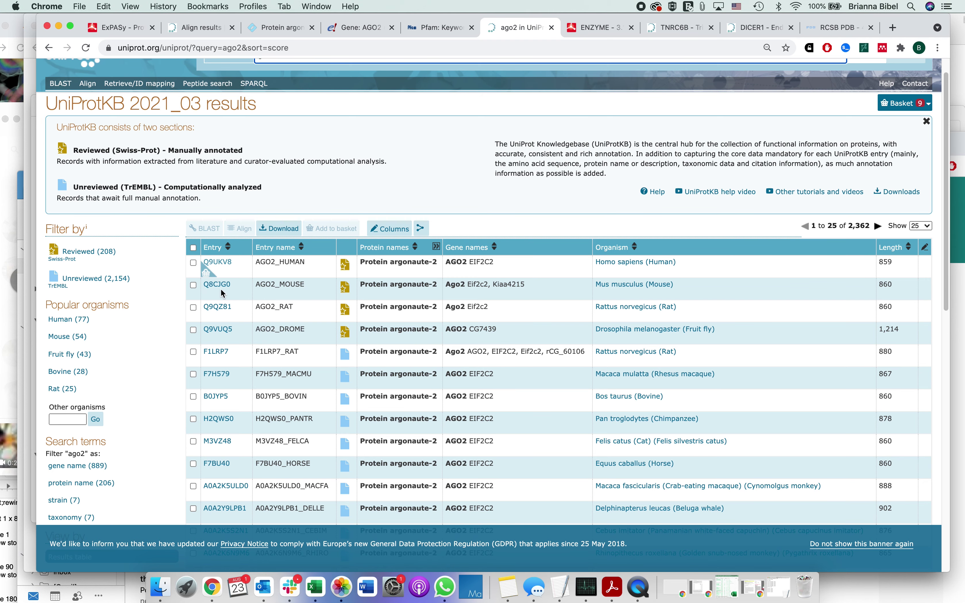
pyautogui.click(194, 285)
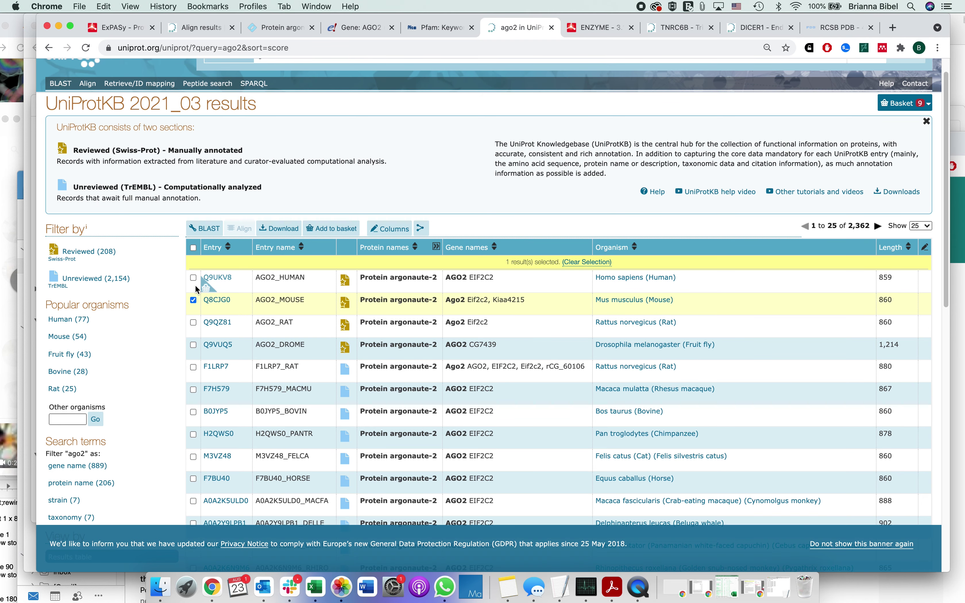
pyautogui.click(324, 228)
# Download the selected mouse AGO2 entry as an uncompressed FASTA (canonical) file.
pyautogui.click(282, 228)
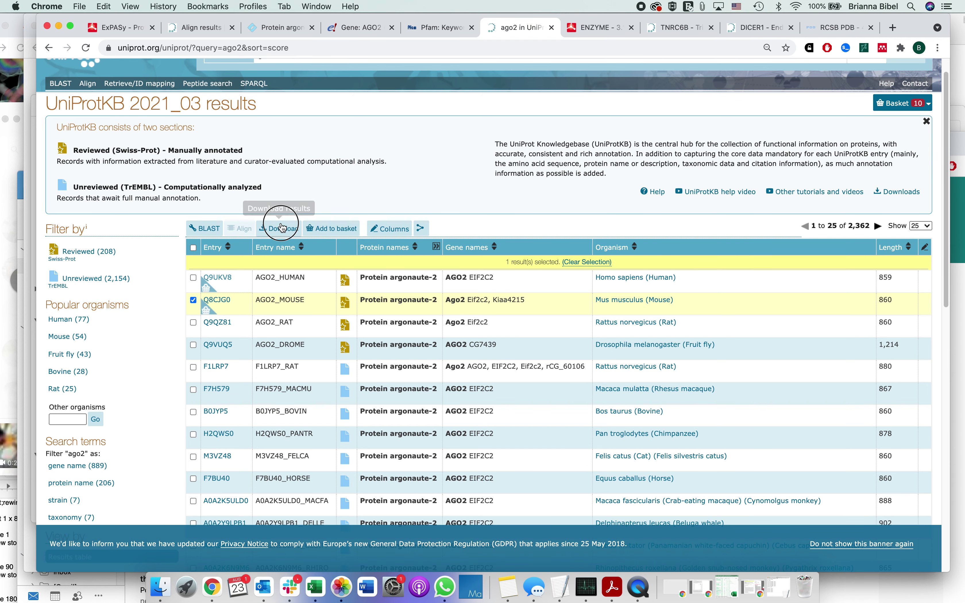
pyautogui.click(330, 279)
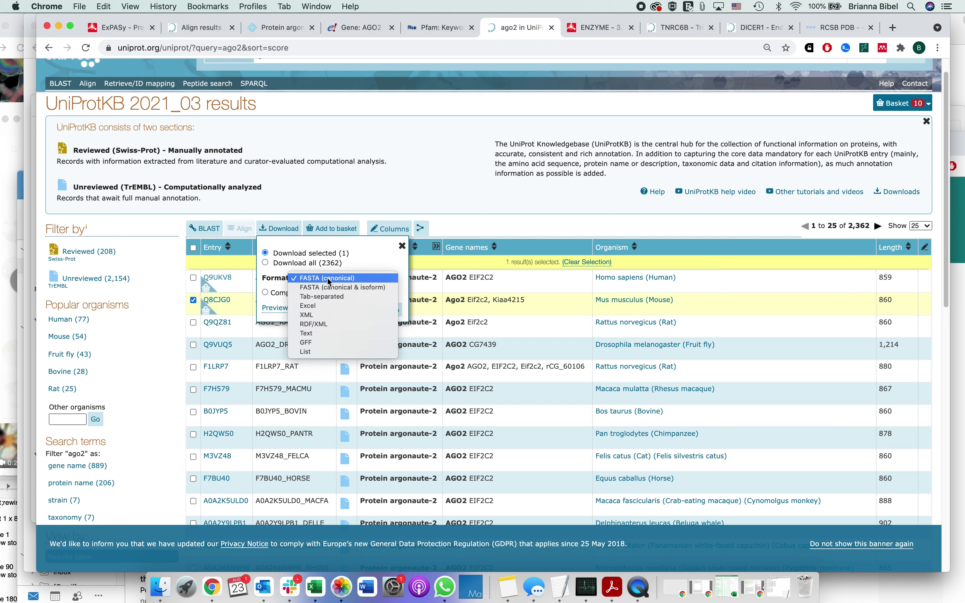
pyautogui.click(368, 278)
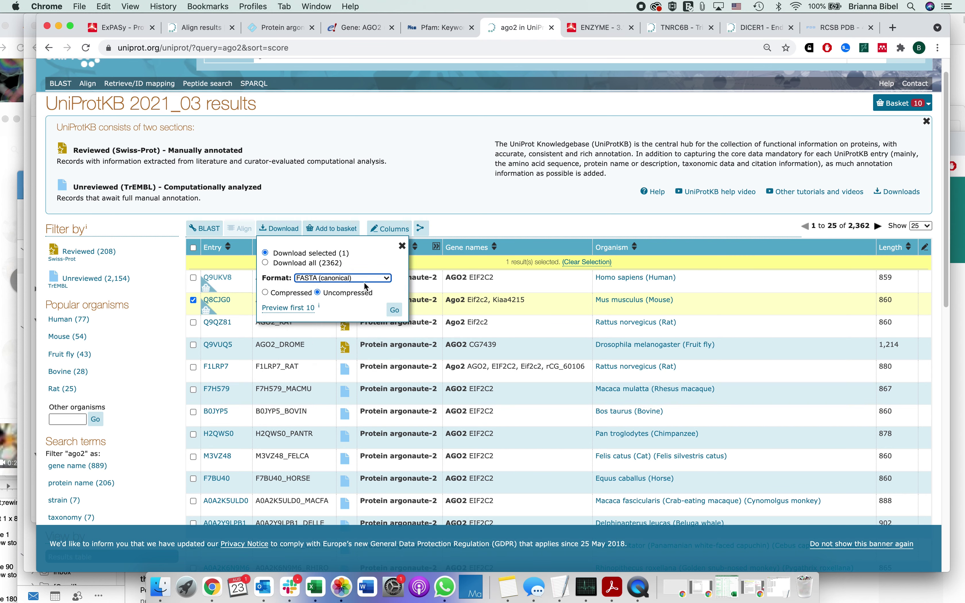
pyautogui.click(395, 310)
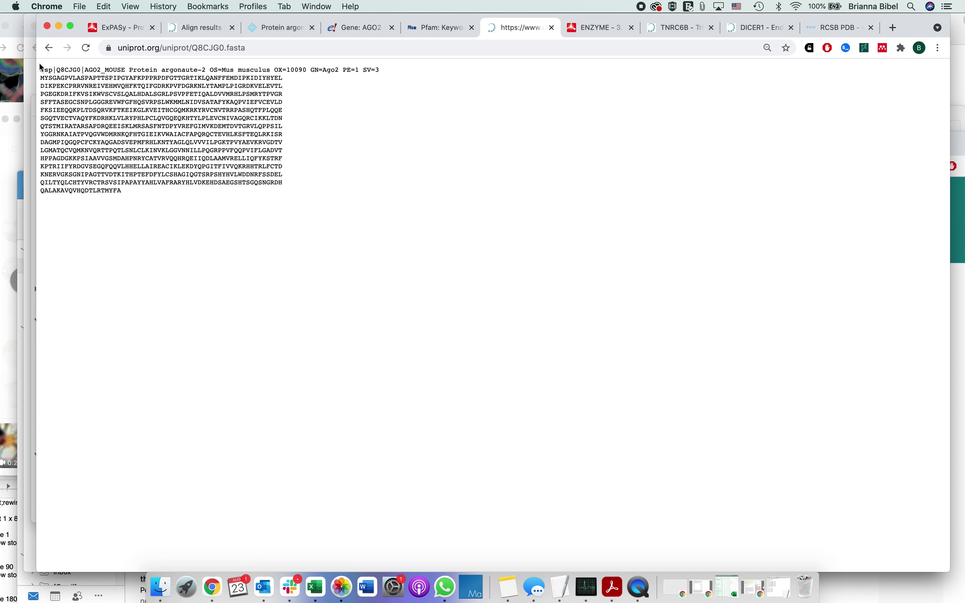
# Examine the header line and the amino acid sequence of the mouse AGO2 FASTA record at a larger text size.
pyautogui.moveTo(41, 68); pyautogui.dragTo(390, 76)
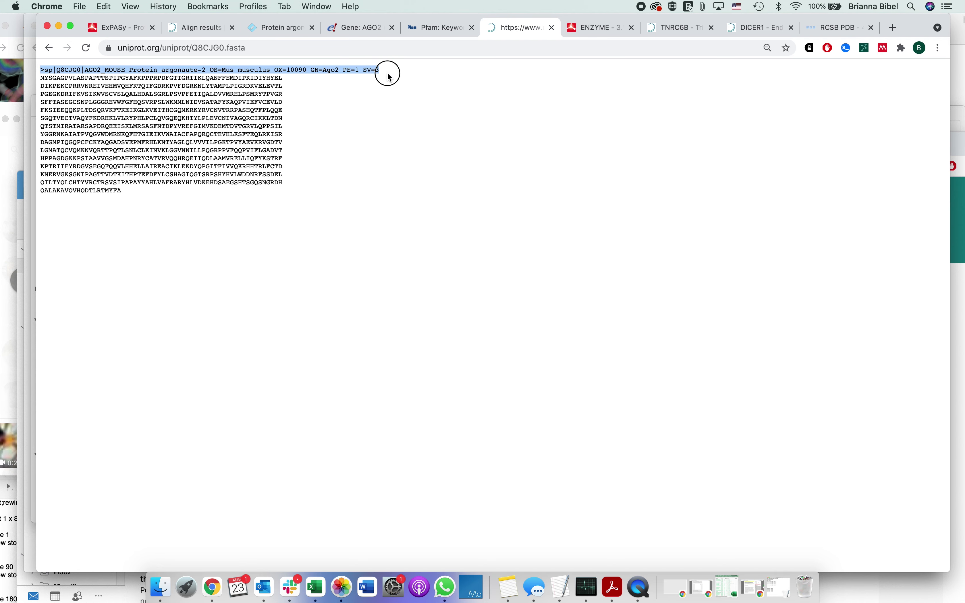
pyautogui.moveTo(42, 76); pyautogui.dragTo(138, 195)
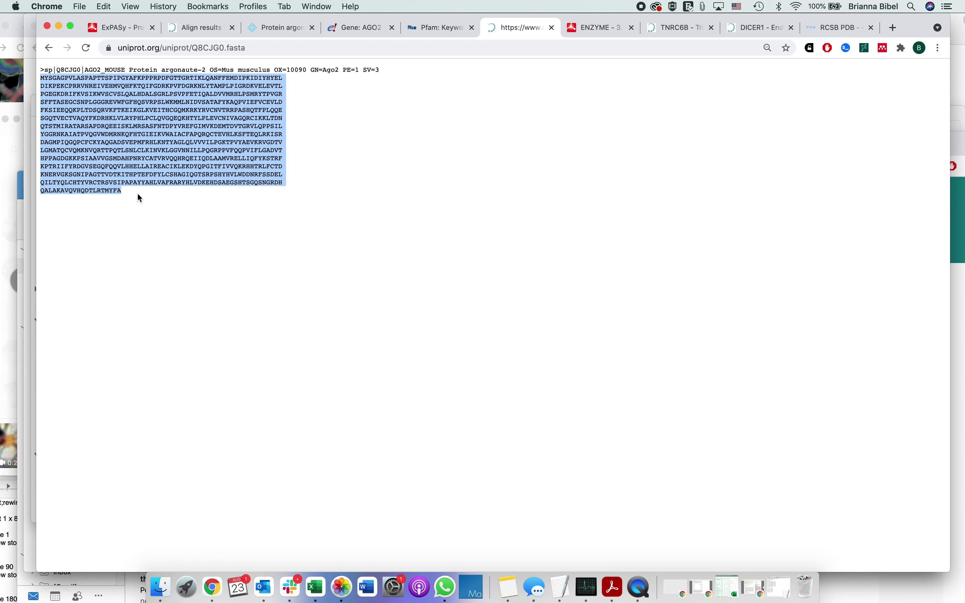
pyautogui.click(138, 194)
pyautogui.press('super+equal')
pyautogui.press('super+equal')
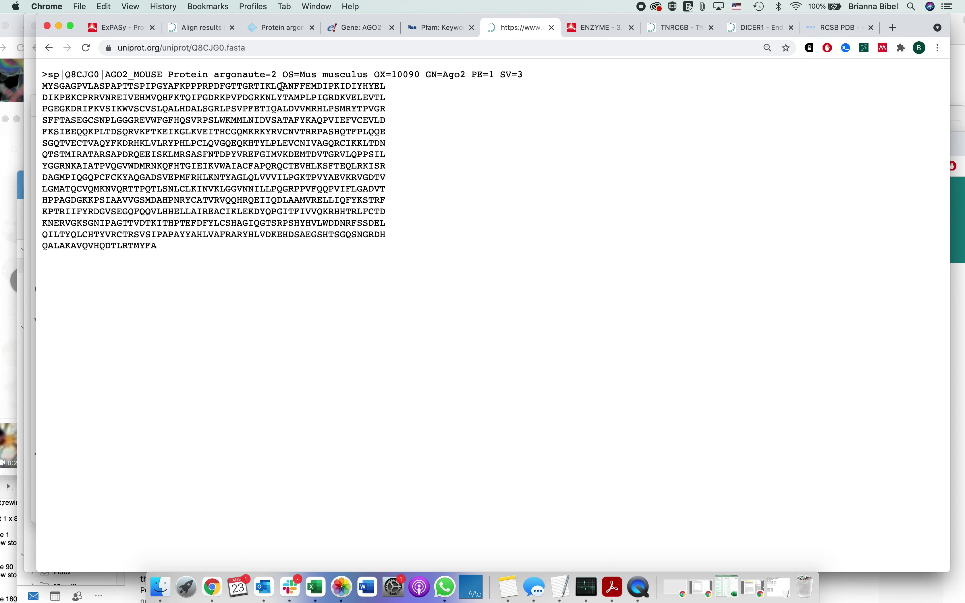
# Return to the ago2 search results and remove the fruit fly entry Q7KY08 from the basket.
pyautogui.click(48, 49)
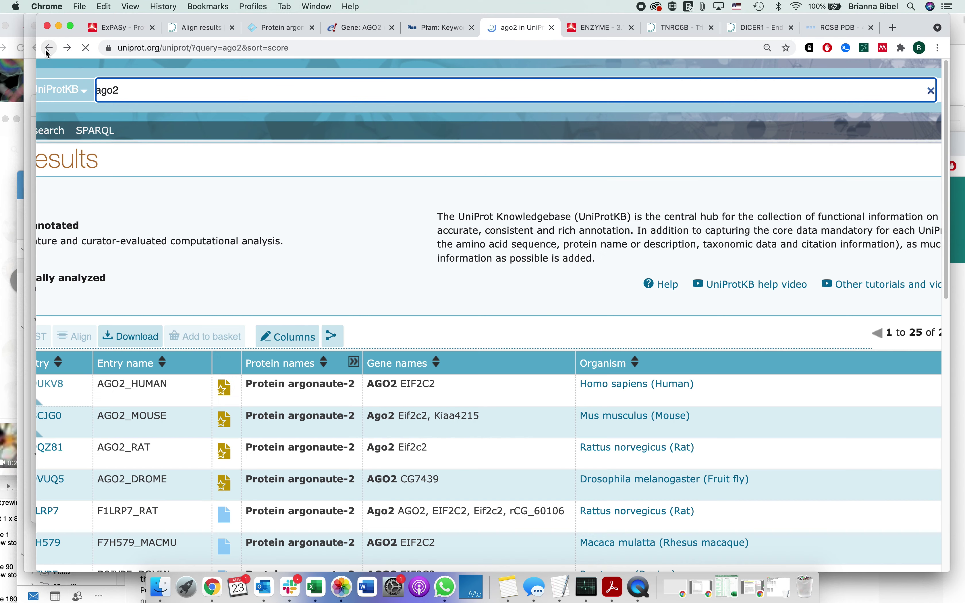
pyautogui.press('super+minus')
pyautogui.press('super+minus')
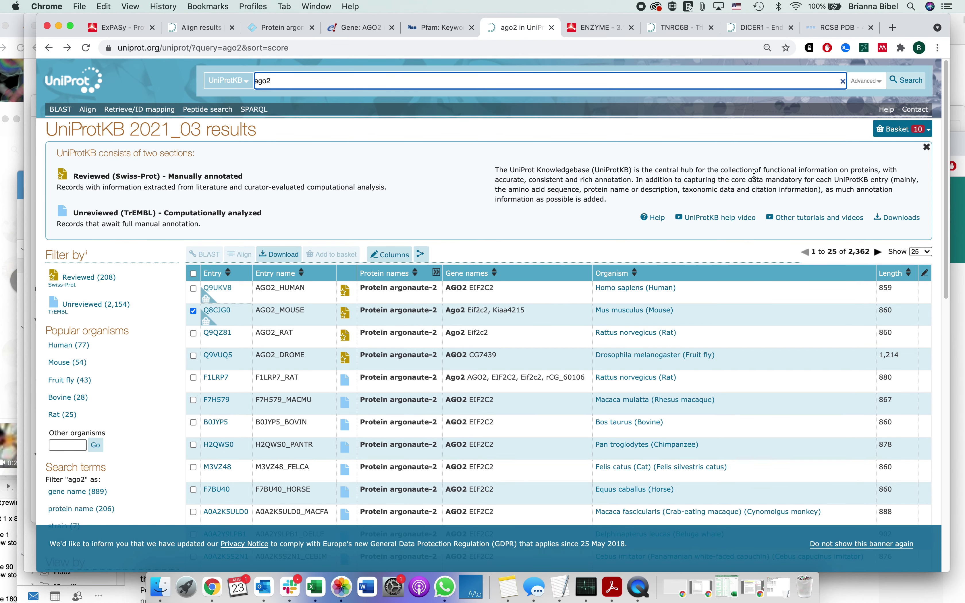
pyautogui.click(917, 132)
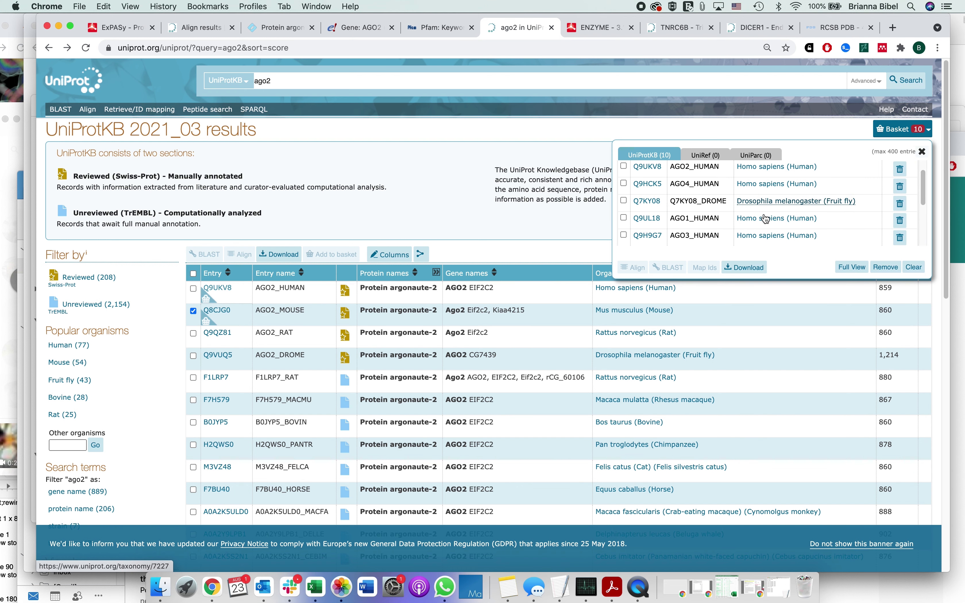
pyautogui.scroll(-2, 765, 218)
pyautogui.scroll(-1, 765, 218)
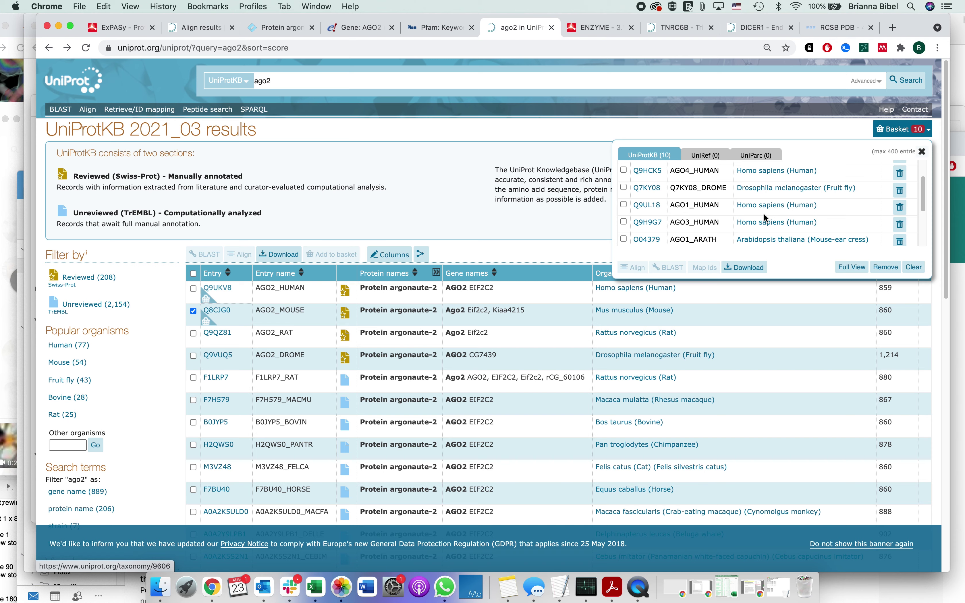
pyautogui.click(898, 189)
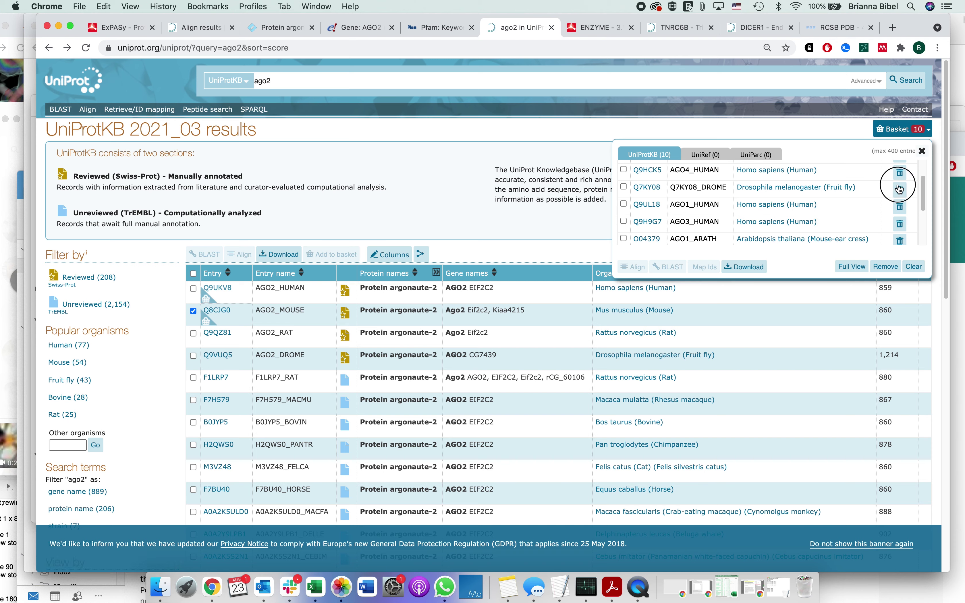
# Review the remaining UniProtKB entries in the basket and select all of them.
pyautogui.scroll(-1, 678, 199)
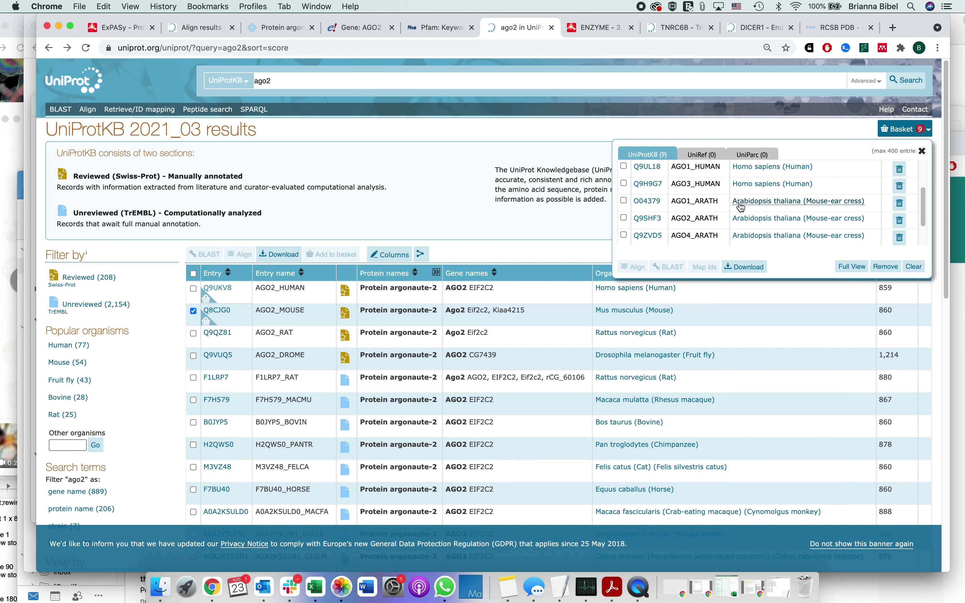
pyautogui.scroll(-1, 740, 207)
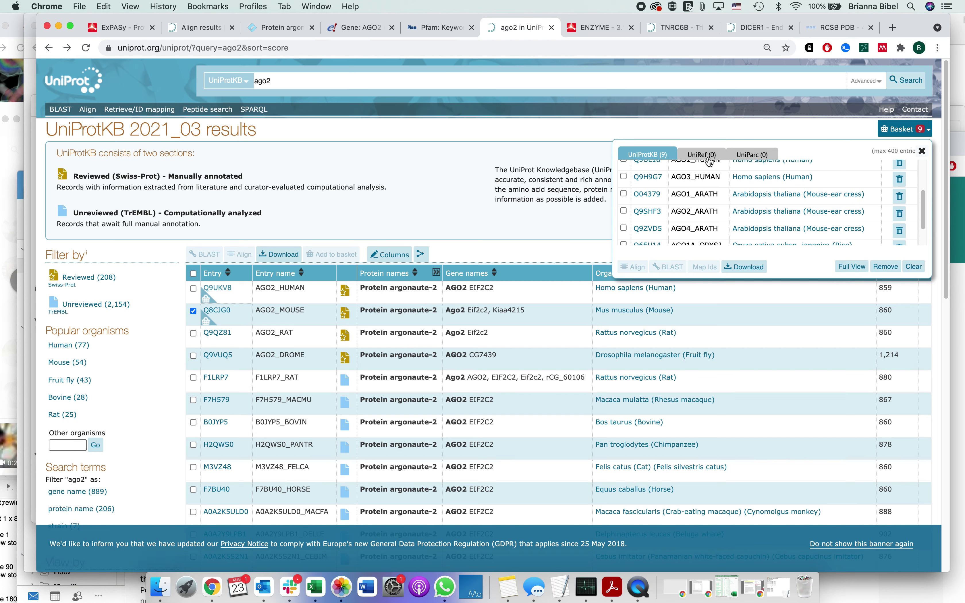
pyautogui.scroll(-2, 710, 171)
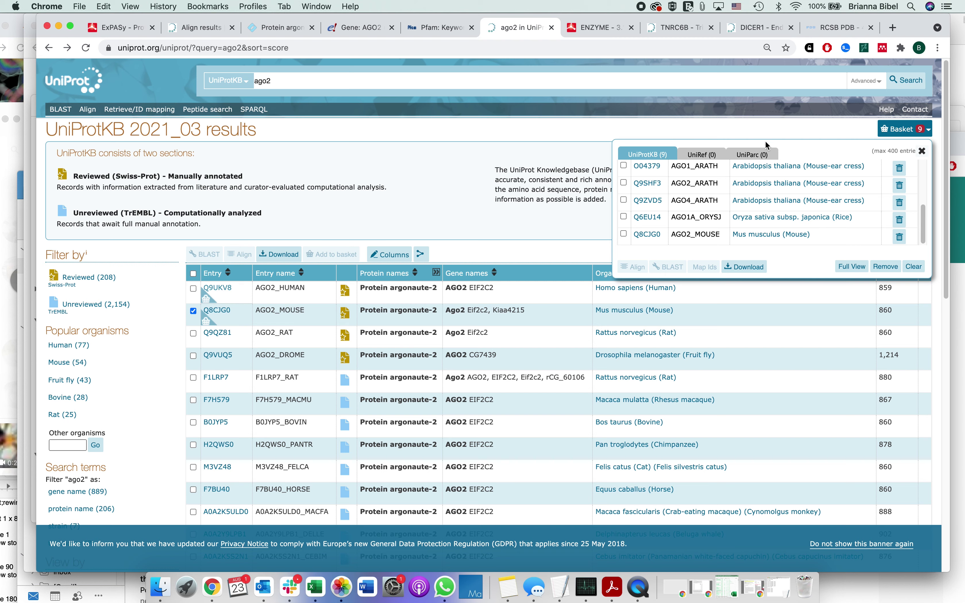
pyautogui.scroll(5, 626, 173)
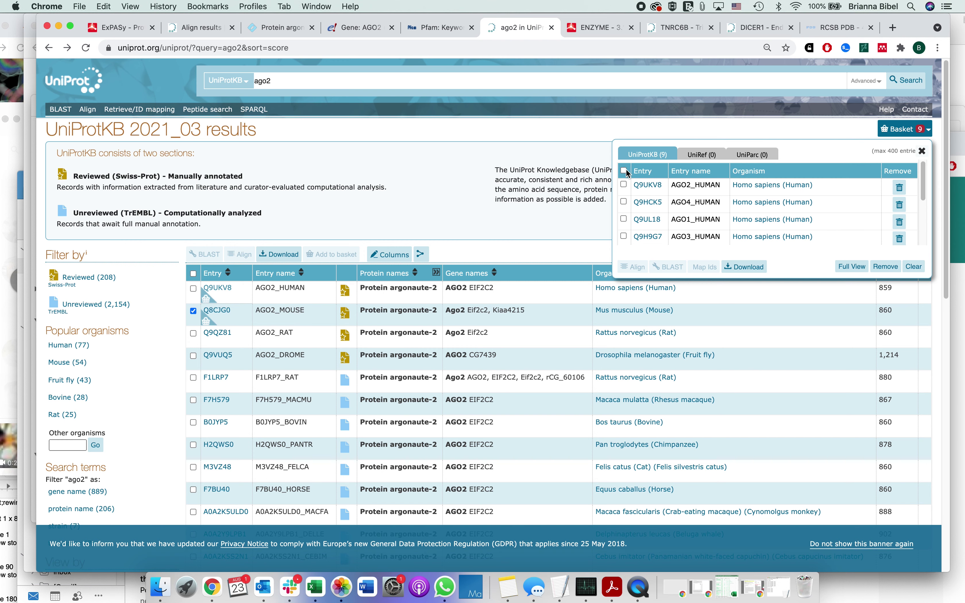
pyautogui.click(624, 170)
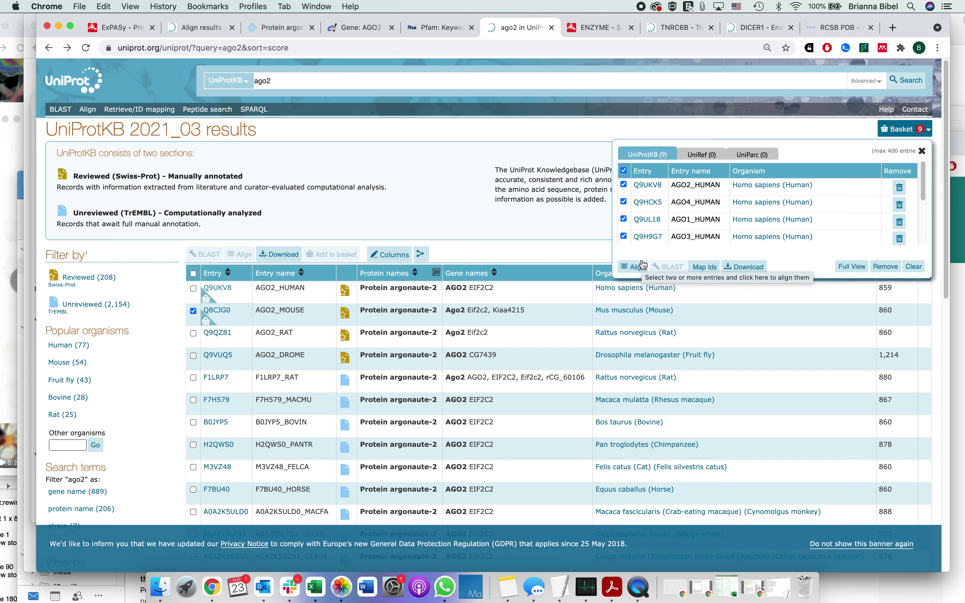
# Start an alignment of all the selected basket entries and switch to the earlier alignment results.
pyautogui.click(632, 269)
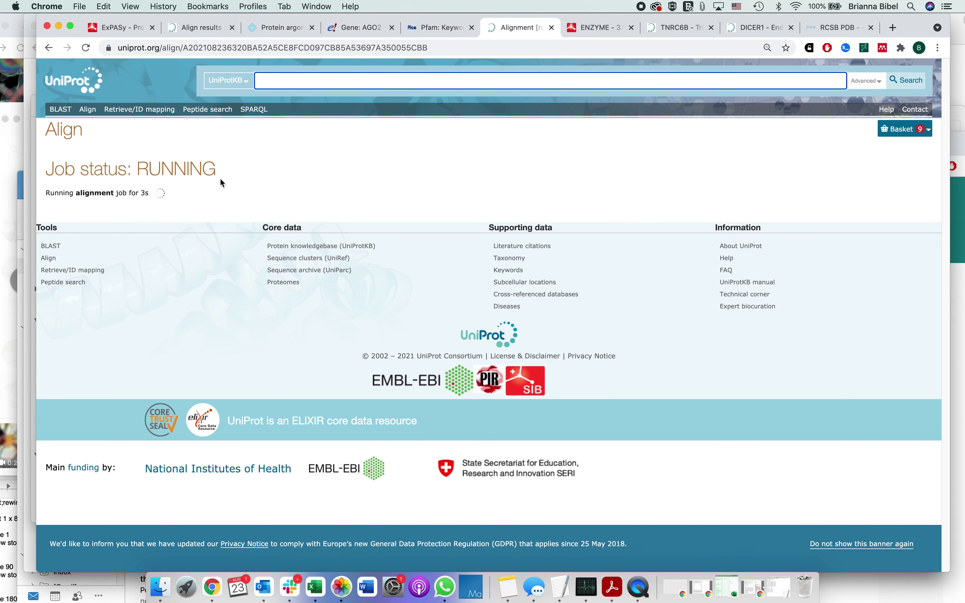
pyautogui.click(194, 34)
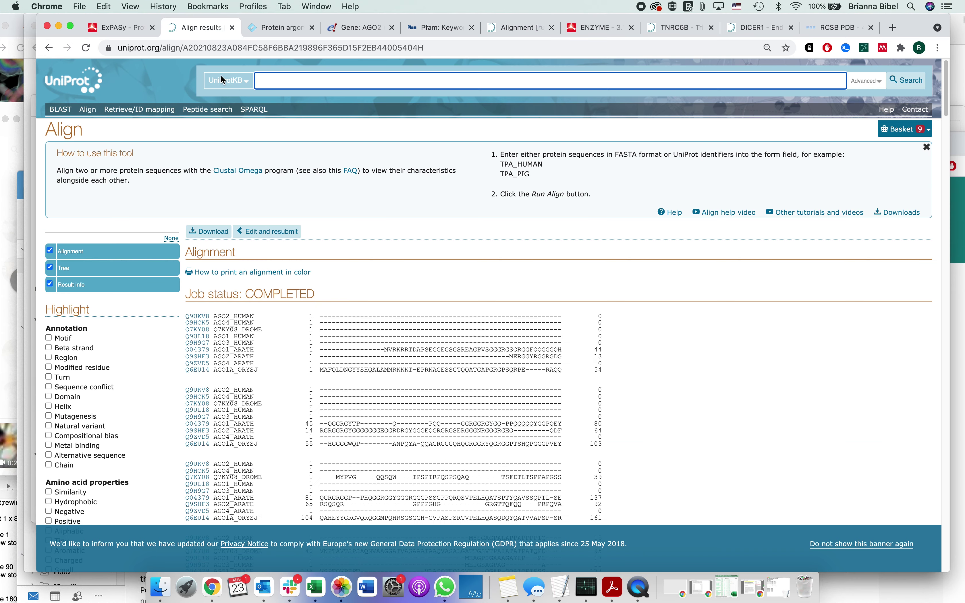
# Examine the earlier argonaute alignment, including the fruit fly sequence, through to its phylogenetic tree.
pyautogui.scroll(-2, 311, 184)
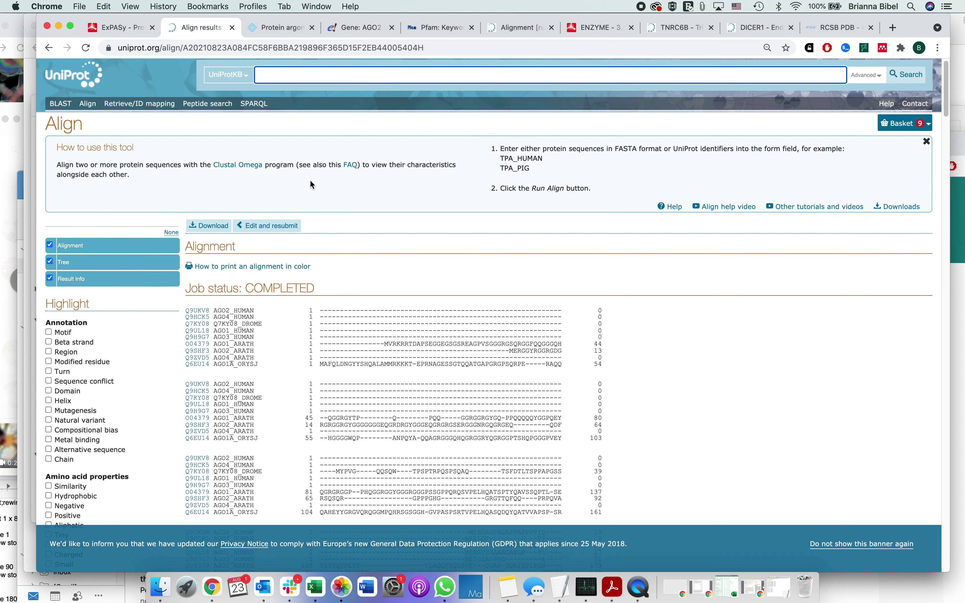
pyautogui.scroll(-3, 311, 185)
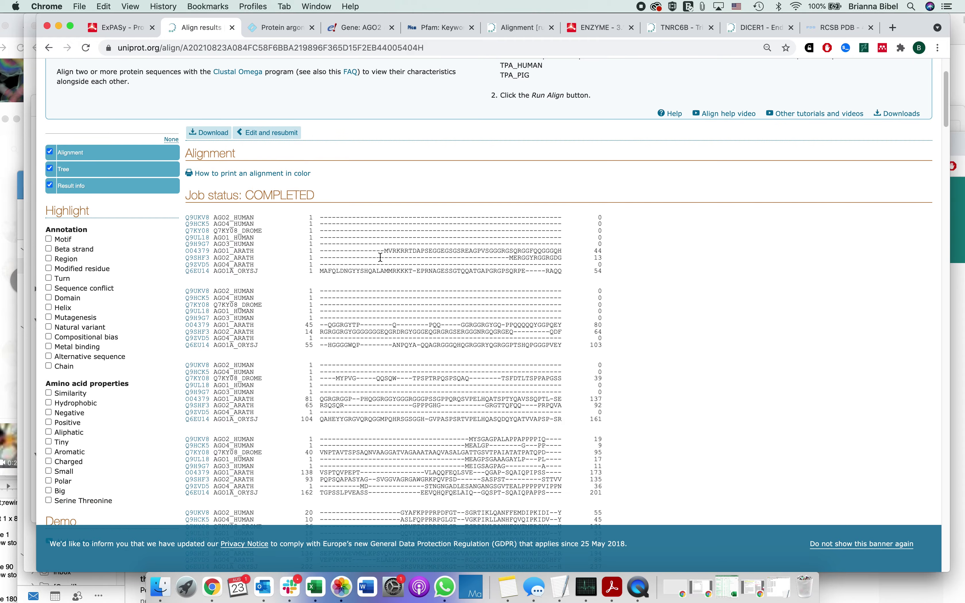
pyautogui.scroll(-20, 517, 232)
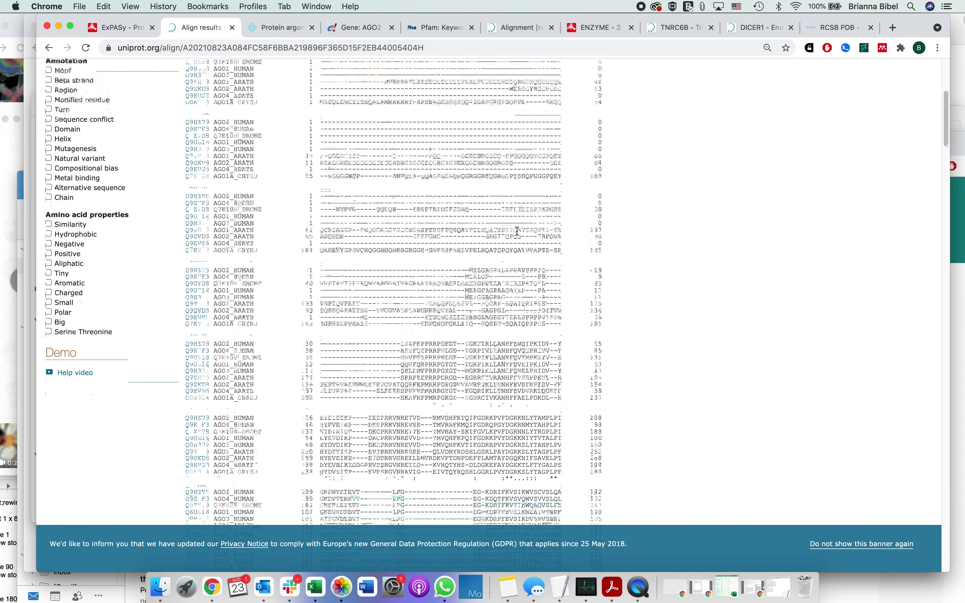
pyautogui.scroll(-20, 517, 232)
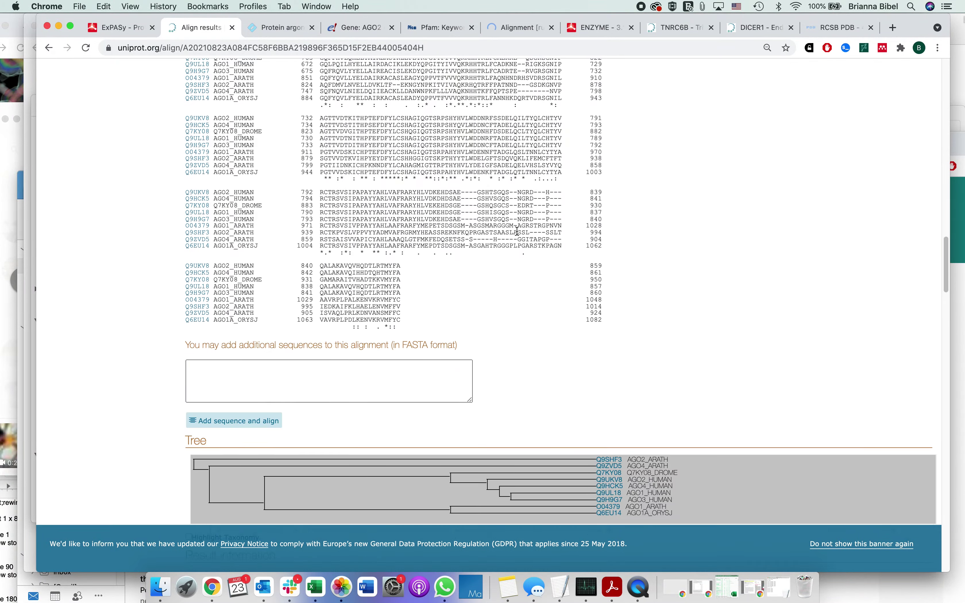
pyautogui.scroll(1, 517, 230)
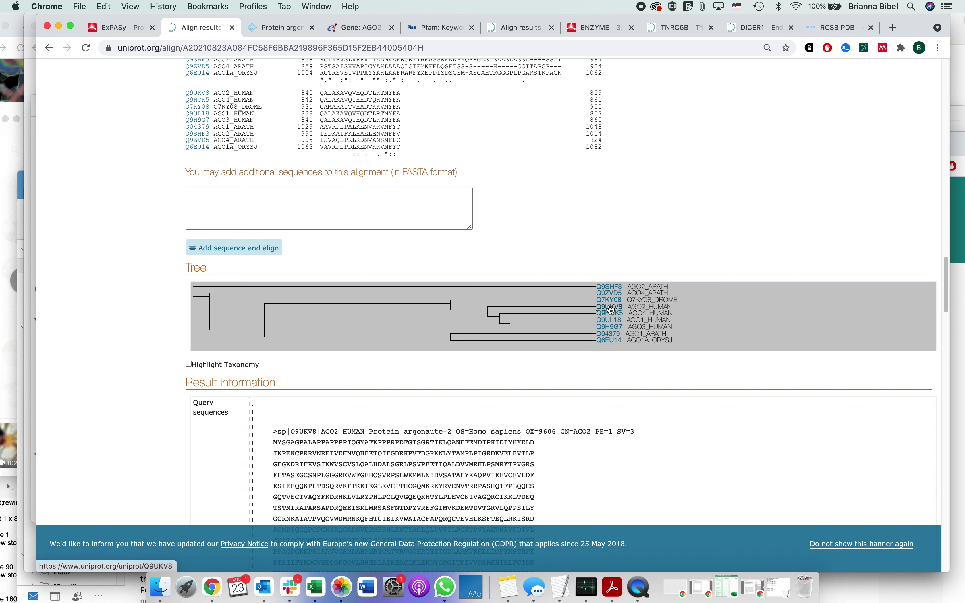
pyautogui.scroll(-2, 612, 310)
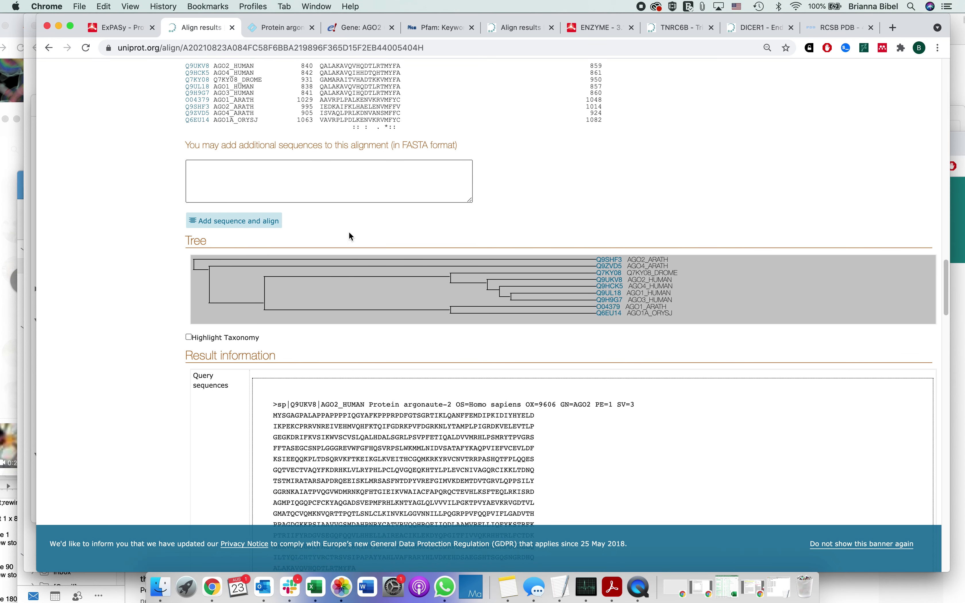
pyautogui.scroll(-2, 656, 270)
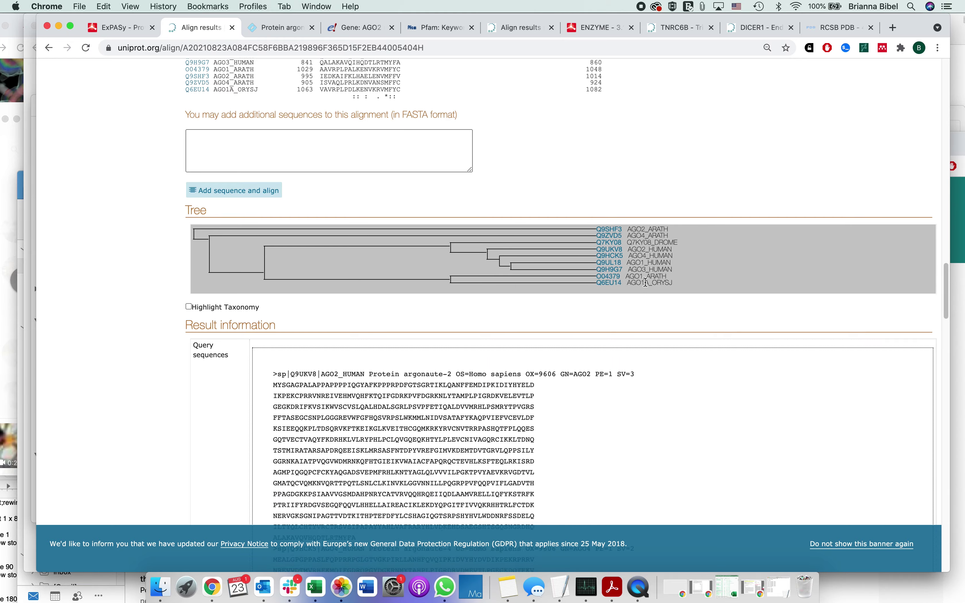
# Review the earlier alignment's query sequences, job details and table of aligned entries.
pyautogui.scroll(-10, 617, 306)
pyautogui.scroll(-20, 617, 307)
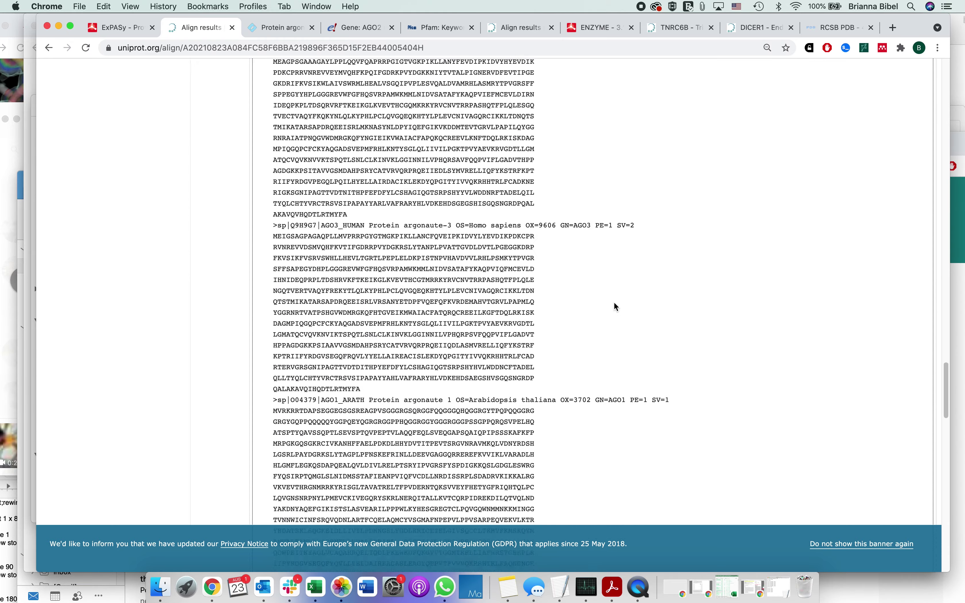
pyautogui.scroll(-15, 616, 307)
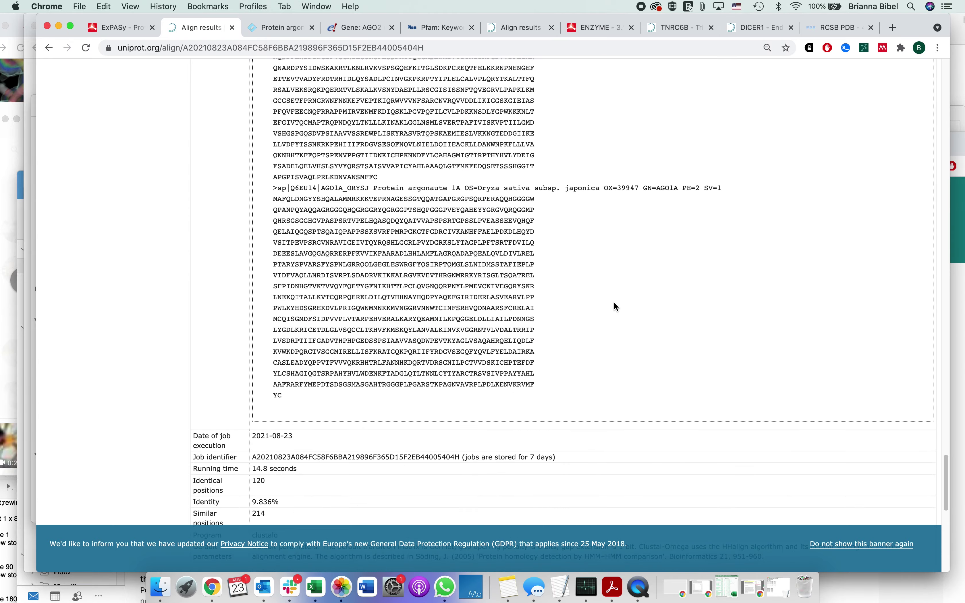
pyautogui.scroll(-14, 615, 307)
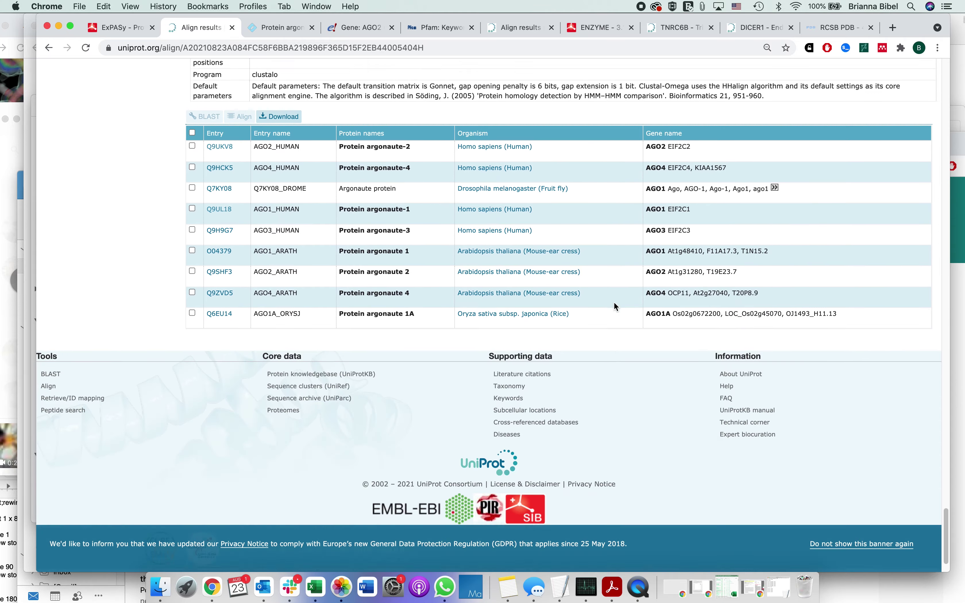
pyautogui.scroll(20, 614, 306)
pyautogui.scroll(20, 615, 307)
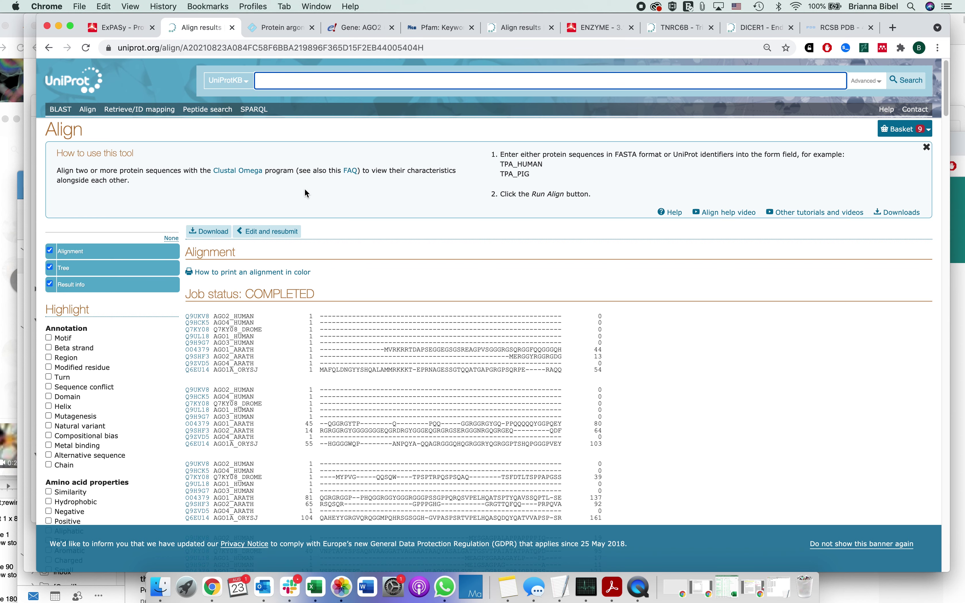
# Reopen the earlier alignment's input for editing, check its FASTA sequences and run Align again.
pyautogui.click(250, 231)
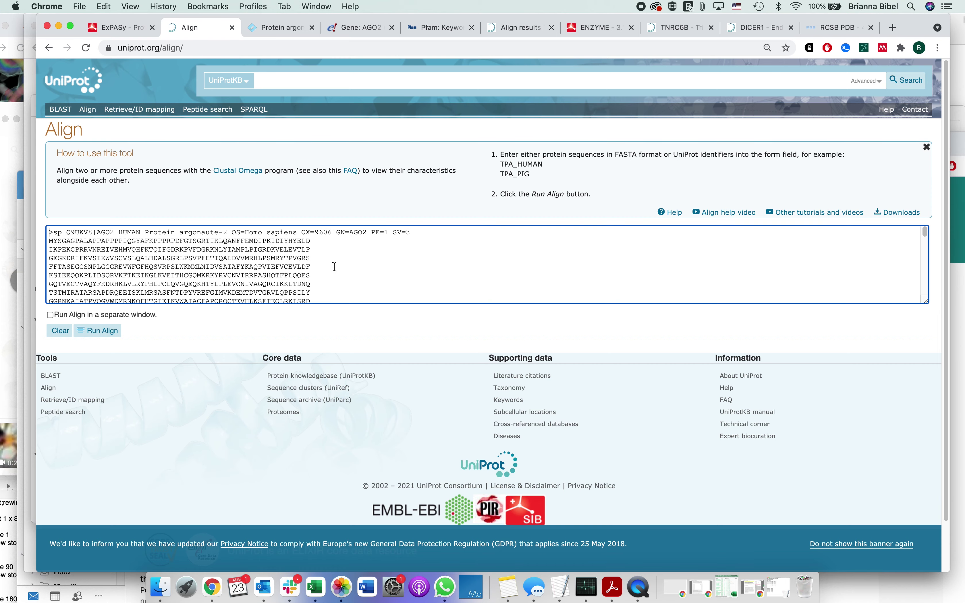
pyautogui.scroll(-5, 334, 267)
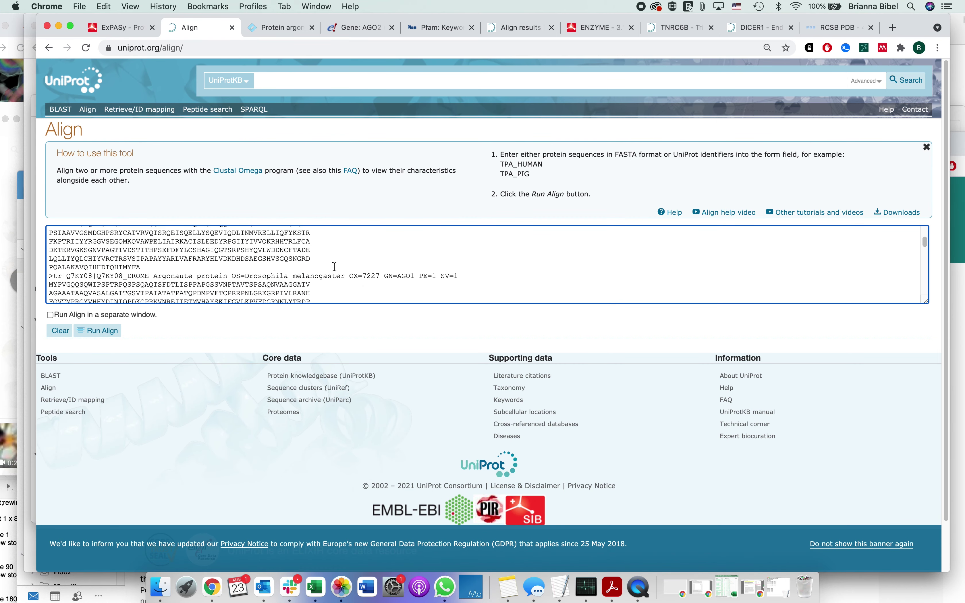
pyautogui.scroll(-2, 335, 266)
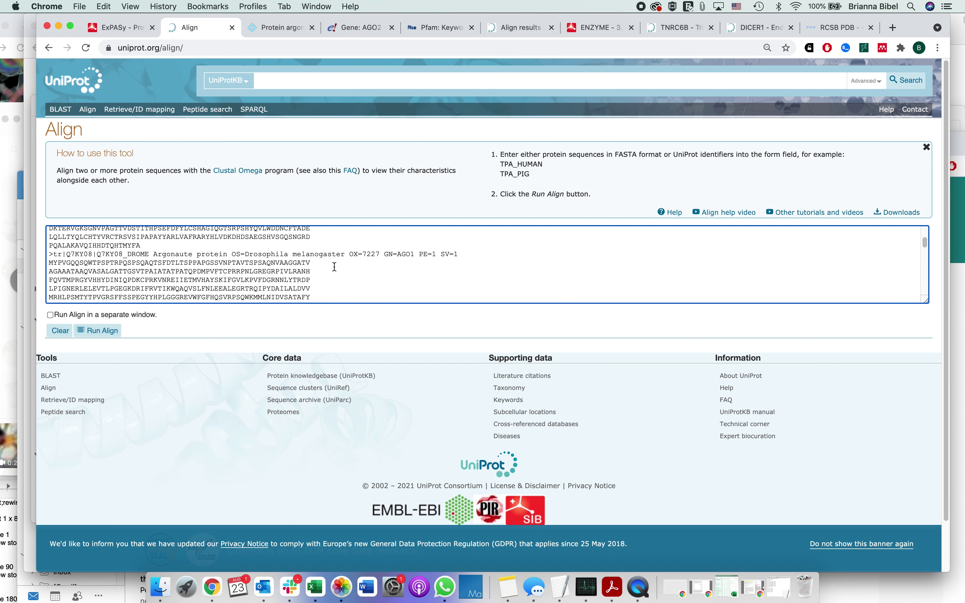
pyautogui.scroll(10, 335, 267)
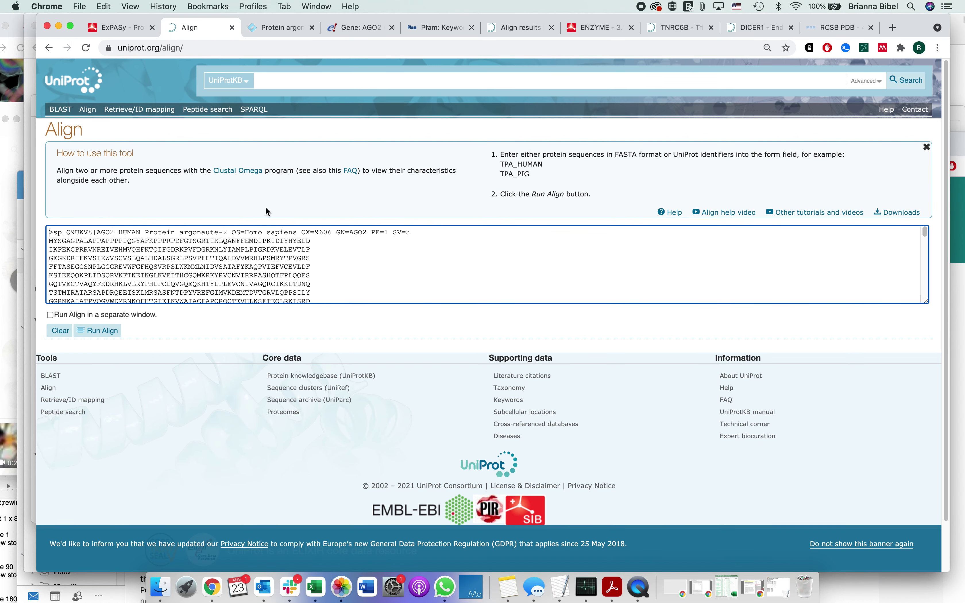
pyautogui.click(103, 333)
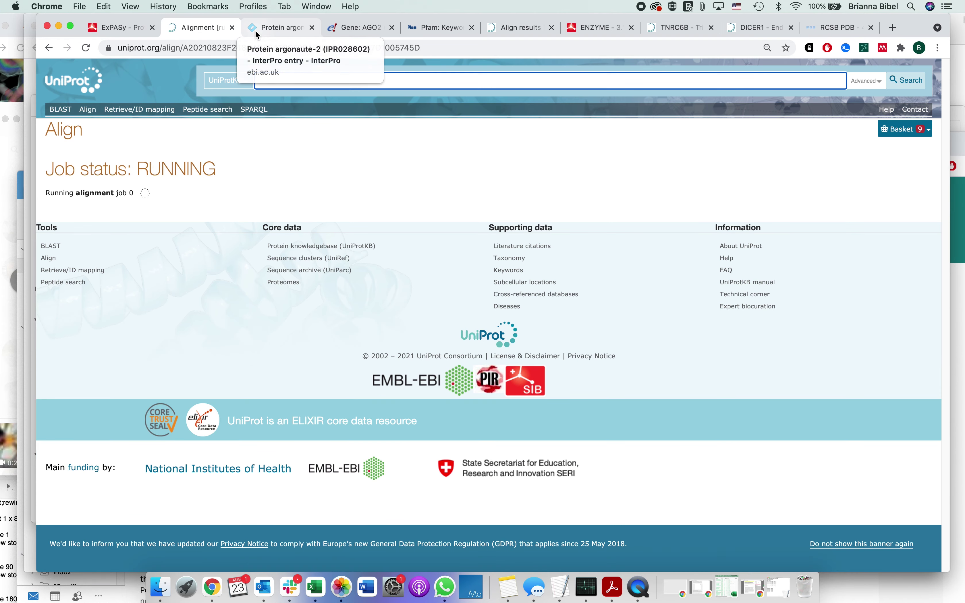
# Open the completed alignment of the basket entries that includes mouse AGO2 and look over its first sequence blocks.
pyautogui.click(255, 32)
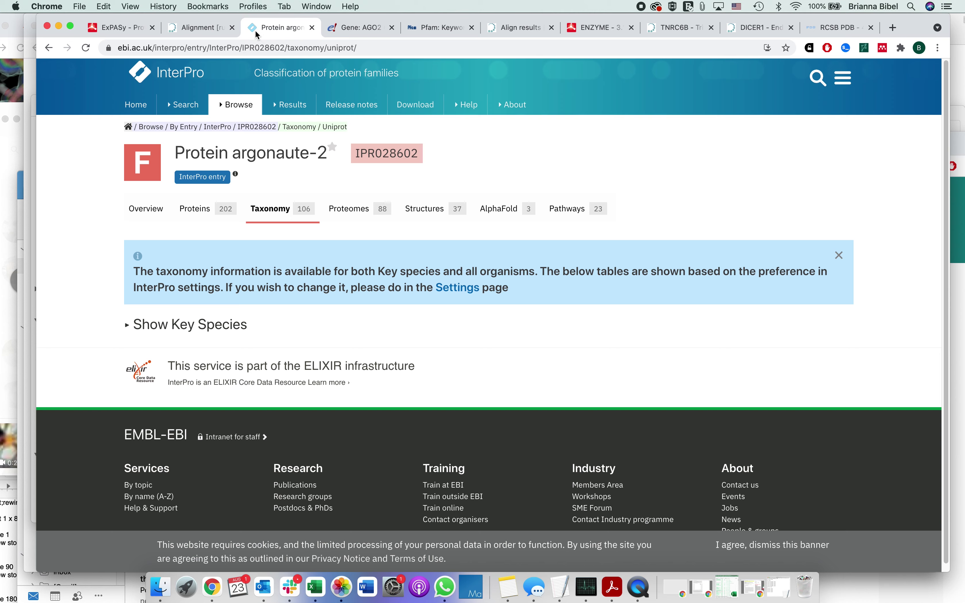
pyautogui.click(510, 28)
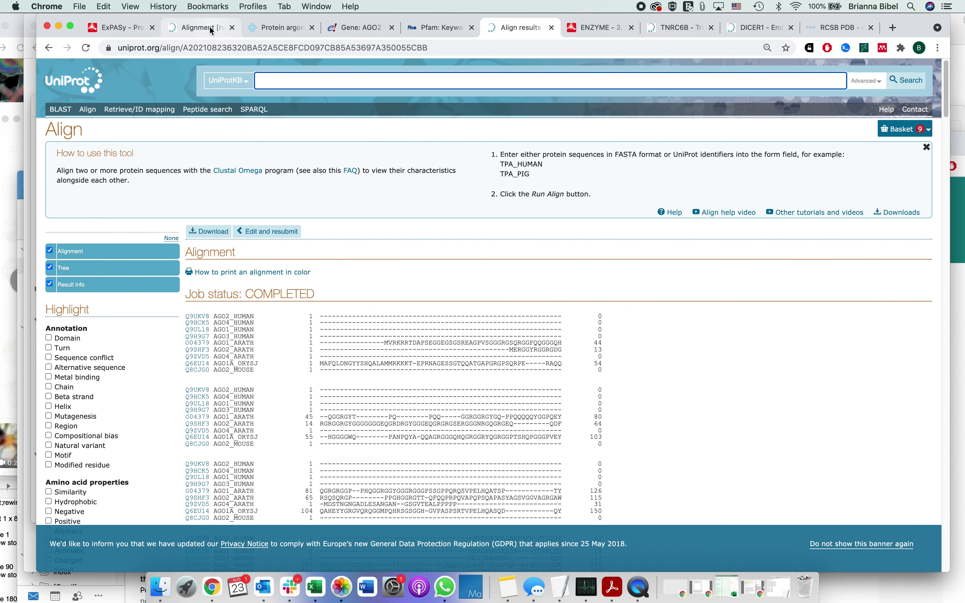
pyautogui.scroll(-1, 371, 244)
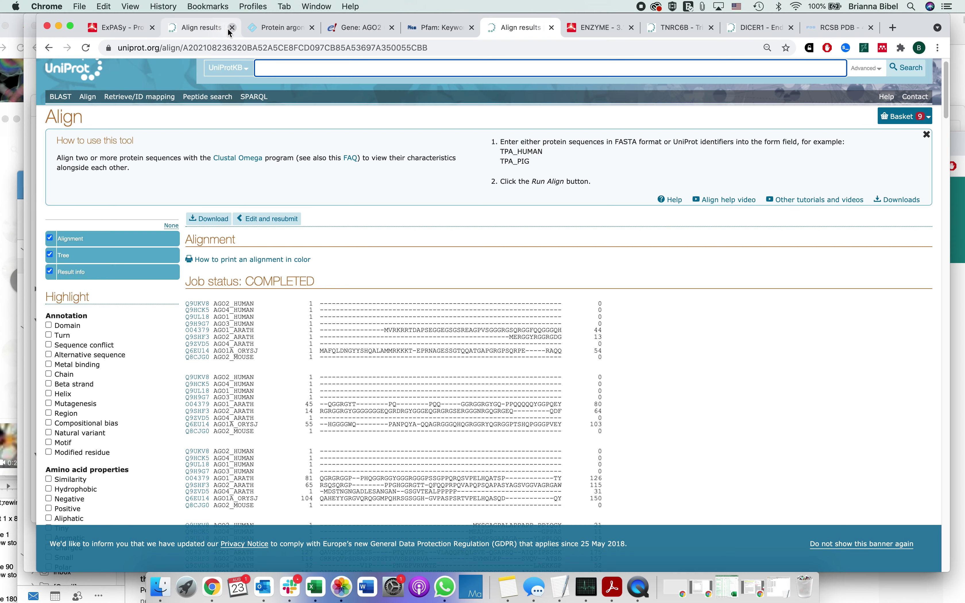
pyautogui.scroll(-3, 409, 247)
pyautogui.scroll(-10, 409, 249)
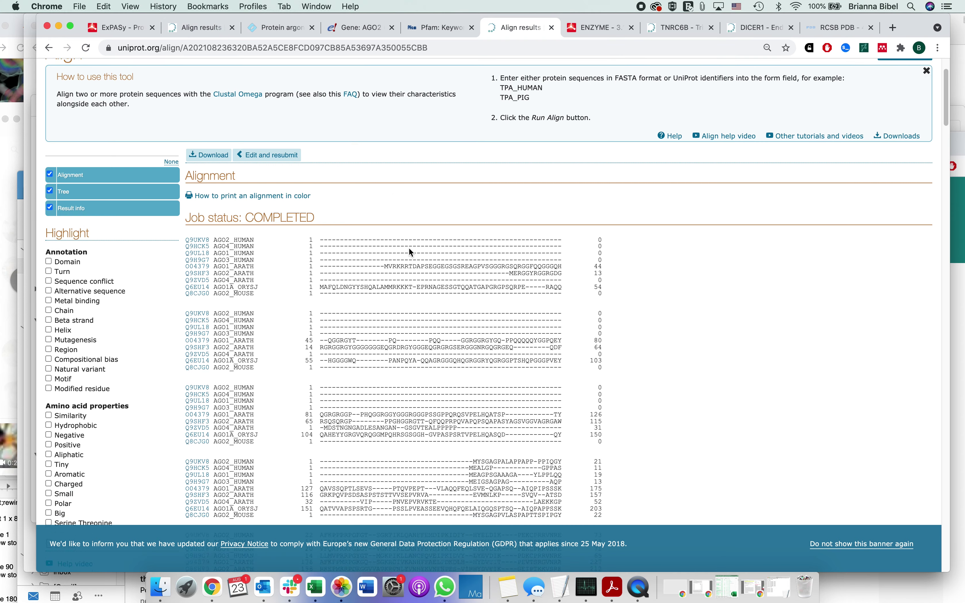
pyautogui.scroll(7, 409, 248)
pyautogui.scroll(2, 410, 249)
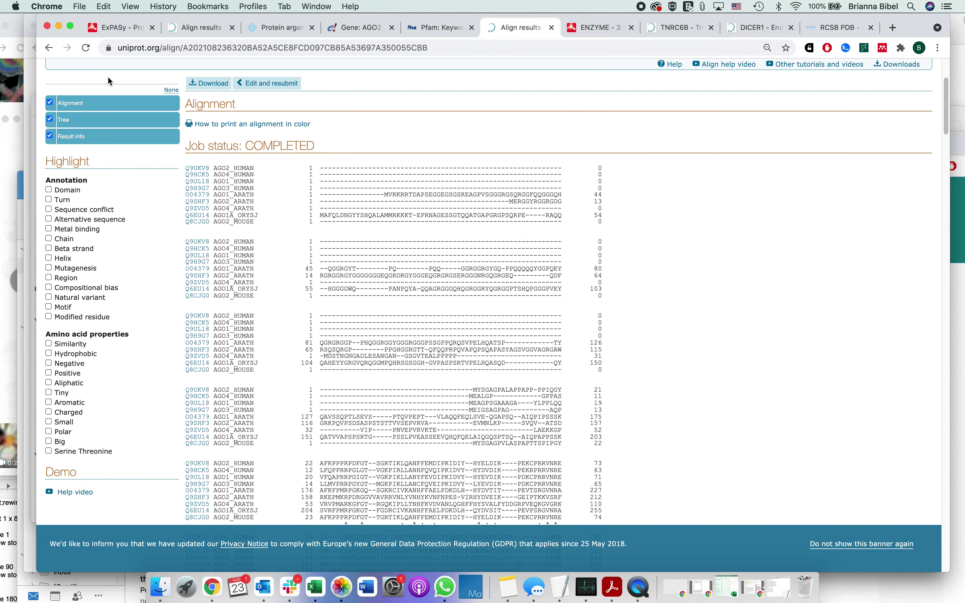
# Highlight the beta strand and helix annotations in the alignment and check where they fall in the sequences.
pyautogui.click(49, 268)
pyautogui.click(49, 248)
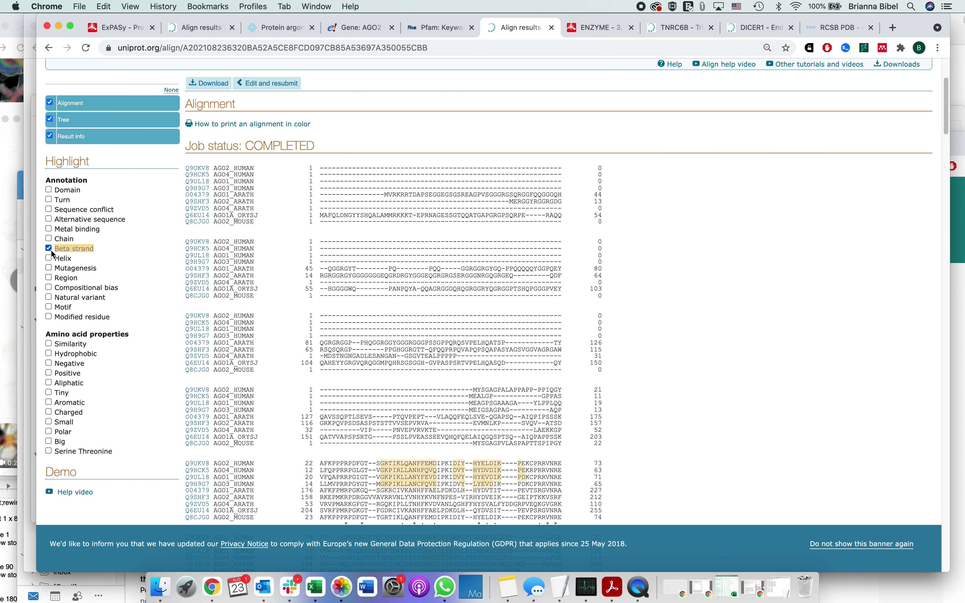
pyautogui.scroll(-1, 51, 256)
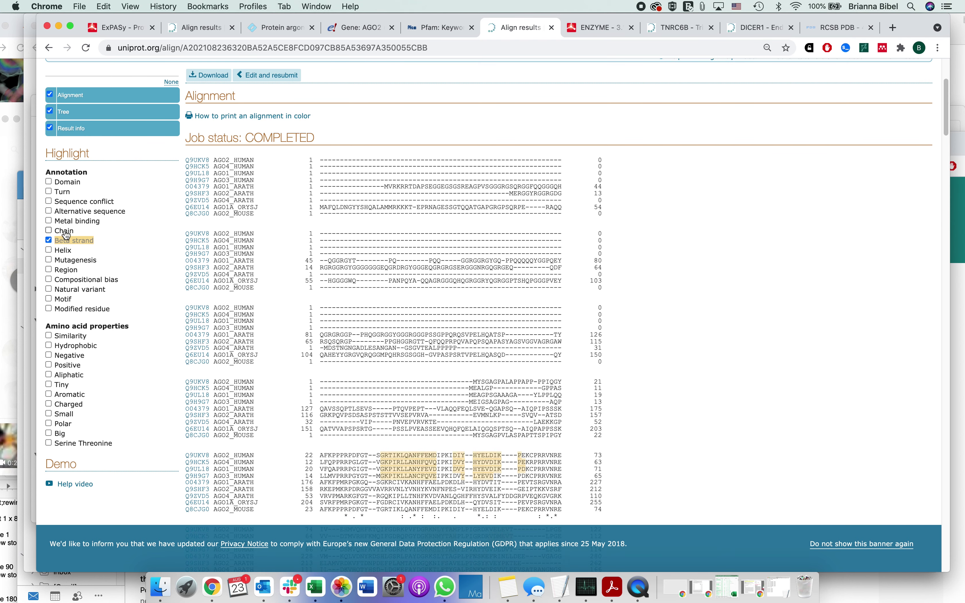
pyautogui.click(49, 250)
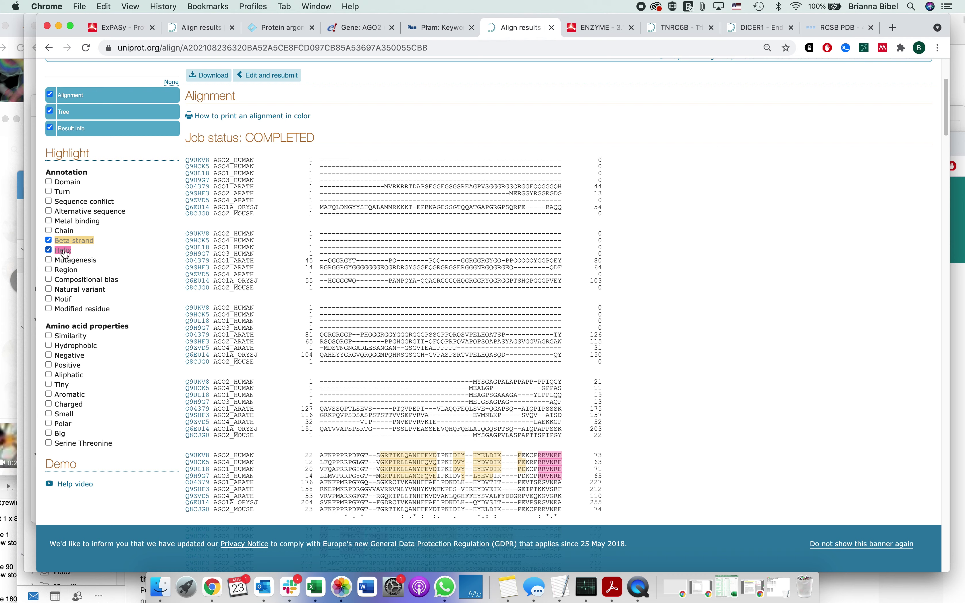
pyautogui.scroll(-1, 471, 331)
pyautogui.scroll(-5, 471, 331)
pyautogui.scroll(4, 174, 217)
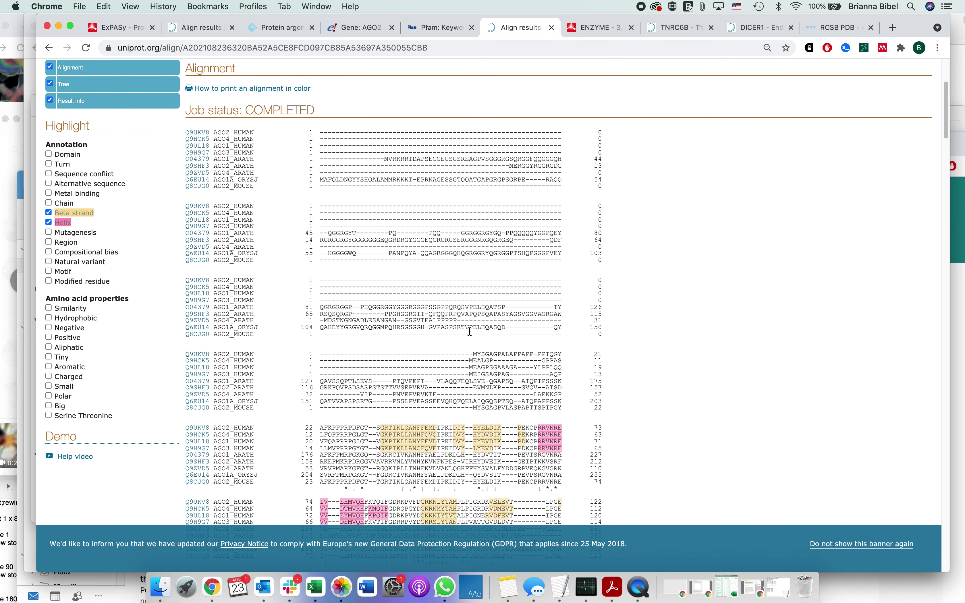
# Replace the beta strand and helix highlighting with domain highlighting and examine the marked regions across the alignment.
pyautogui.click(49, 213)
pyautogui.click(49, 222)
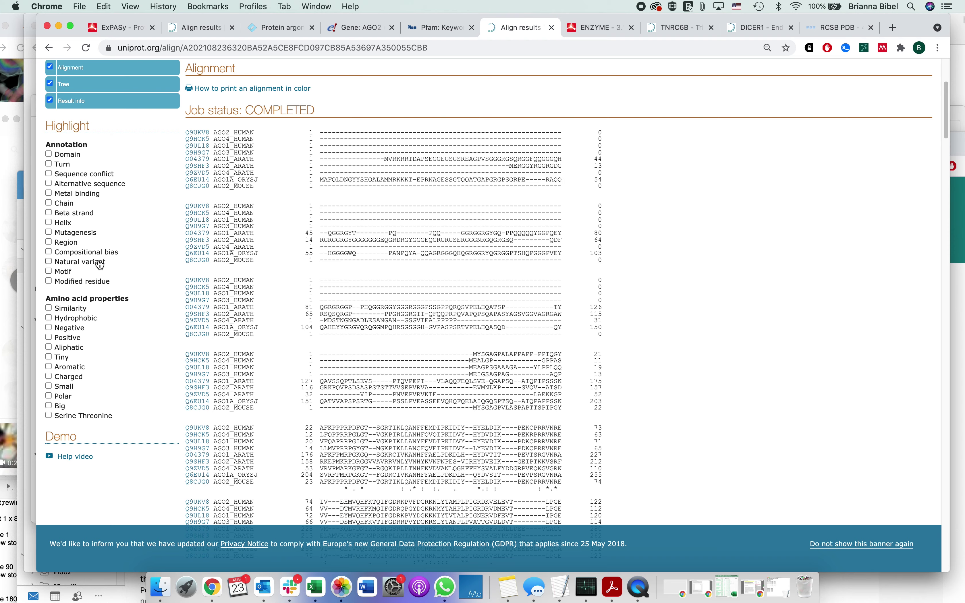
pyautogui.click(50, 154)
pyautogui.scroll(-15, 364, 276)
pyautogui.scroll(-15, 364, 276)
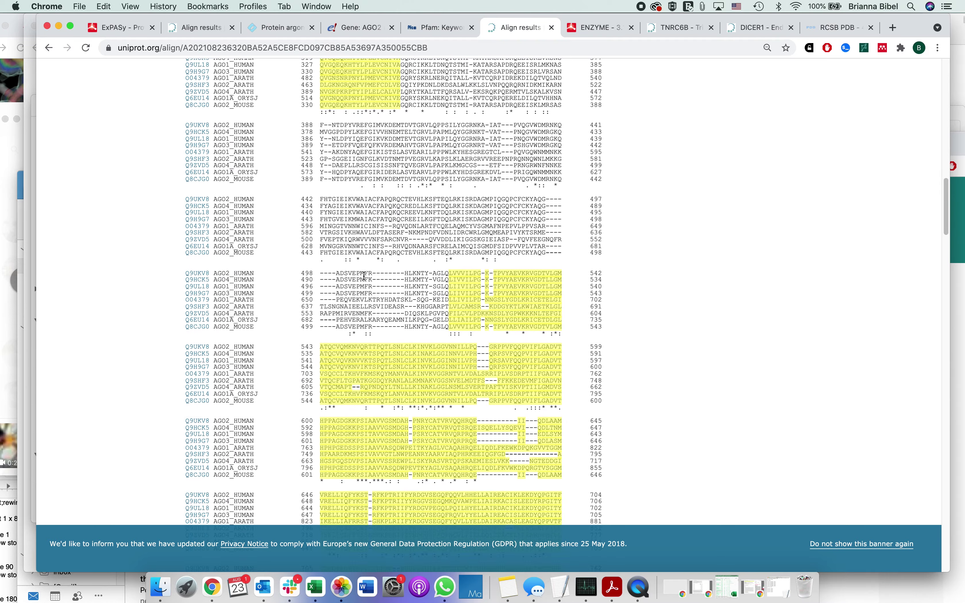
pyautogui.scroll(15, 364, 275)
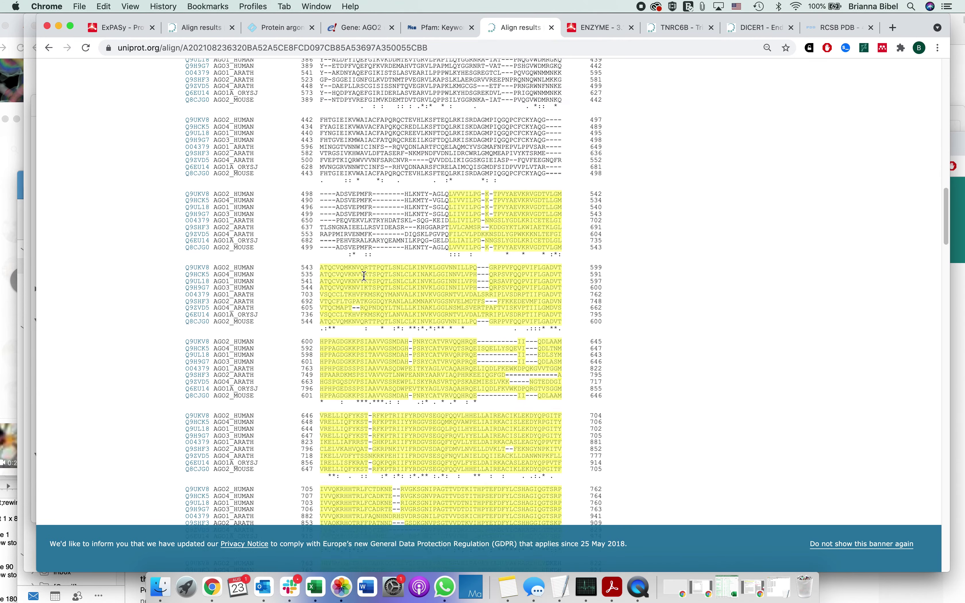
pyautogui.scroll(10, 364, 275)
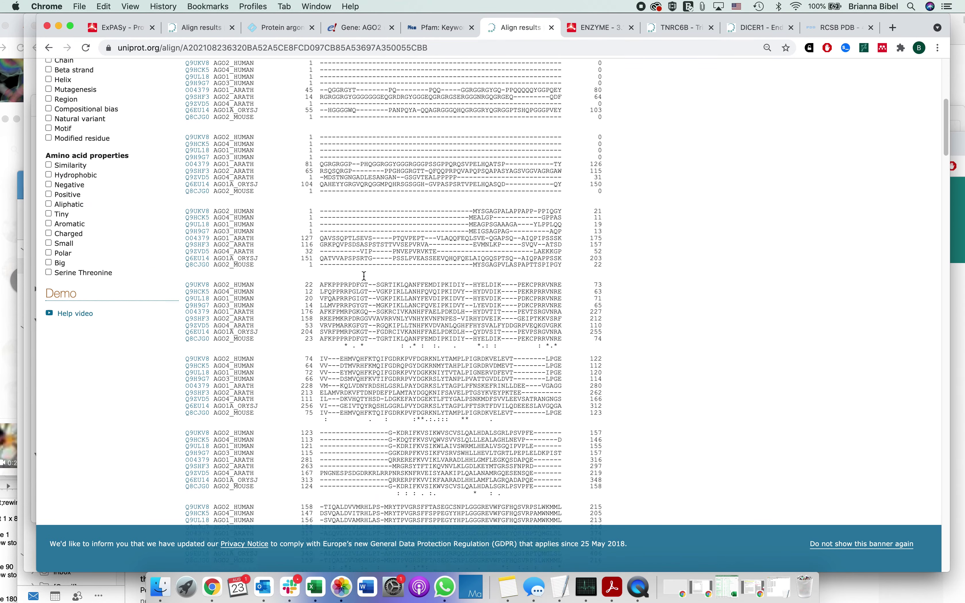
# Clear the domain highlighting and highlight the aligned residues by similarity.
pyautogui.click(49, 92)
pyautogui.click(49, 92)
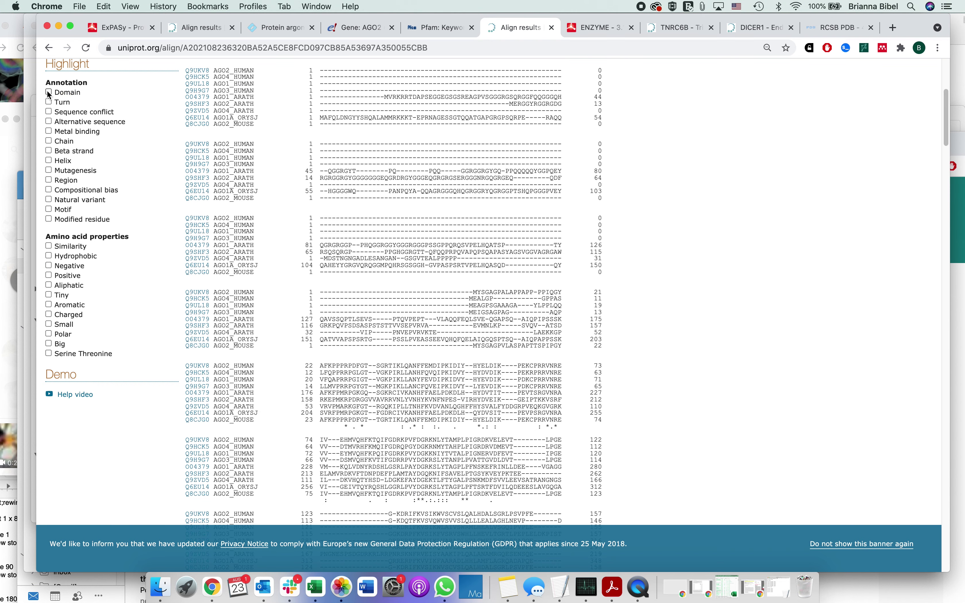
pyautogui.scroll(1, 70, 201)
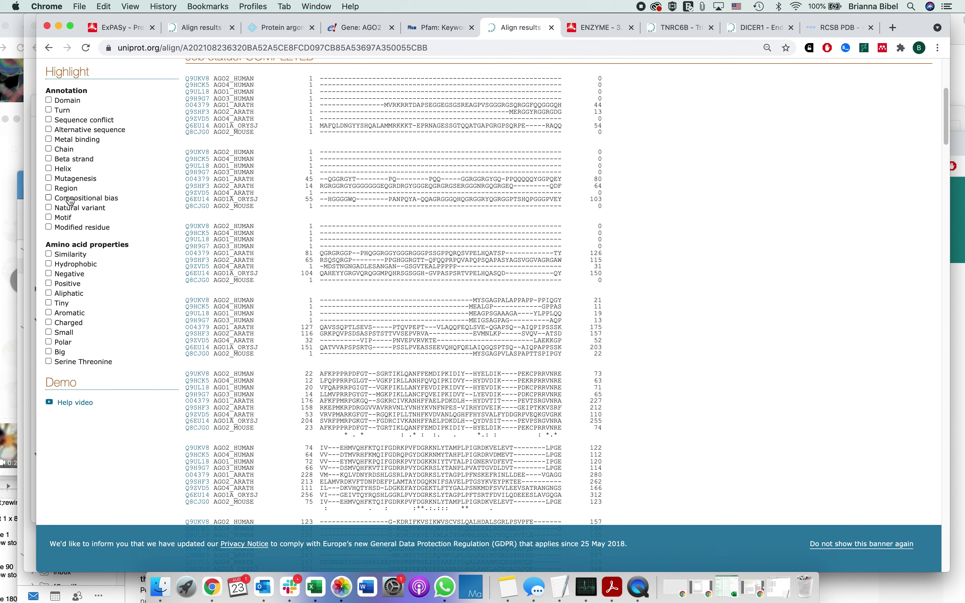
pyautogui.scroll(2, 51, 254)
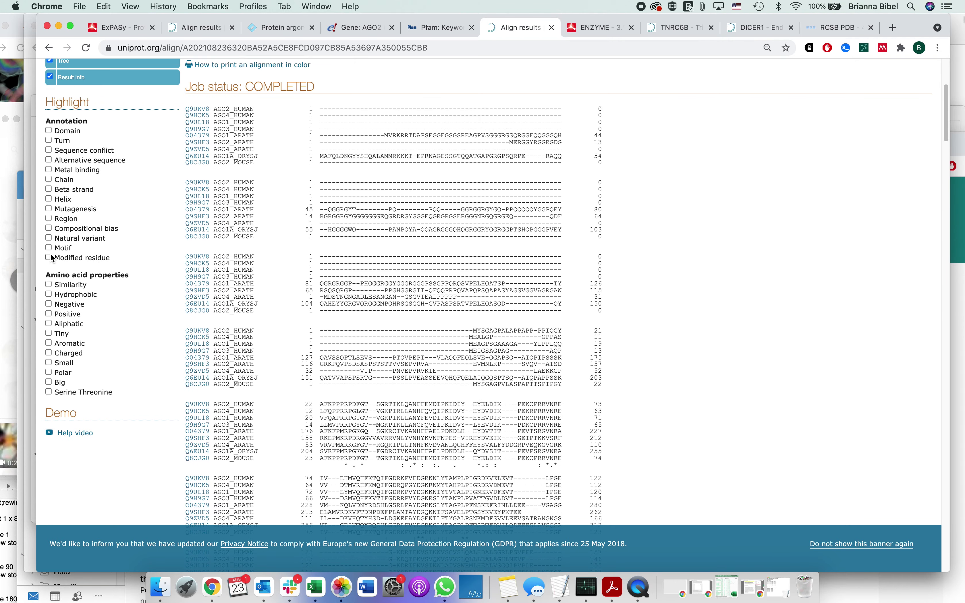
pyautogui.click(49, 285)
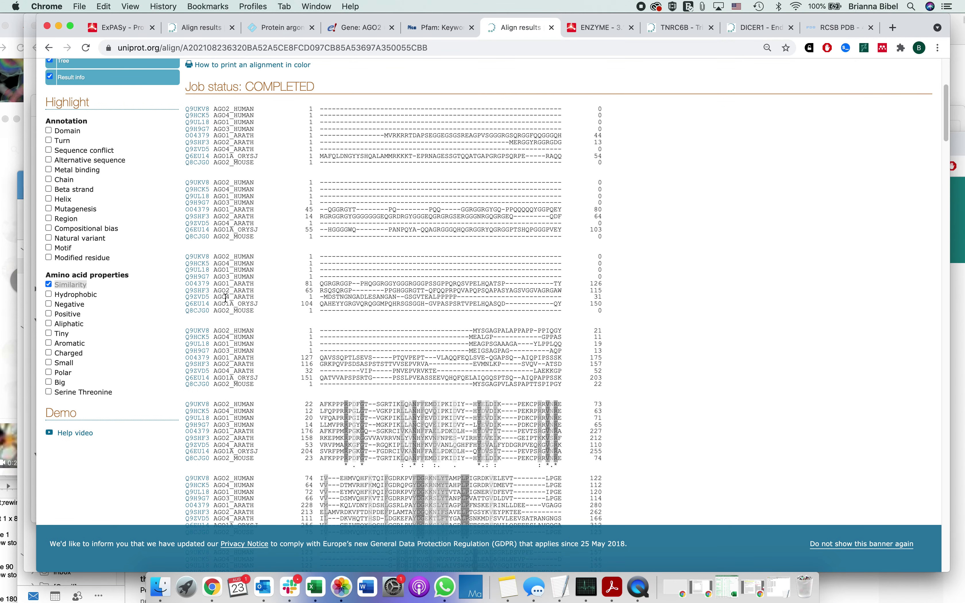
# Examine the similarity shading across the whole argonaute alignment, from the first sequence blocks to the C-terminal end.
pyautogui.scroll(-10, 316, 370)
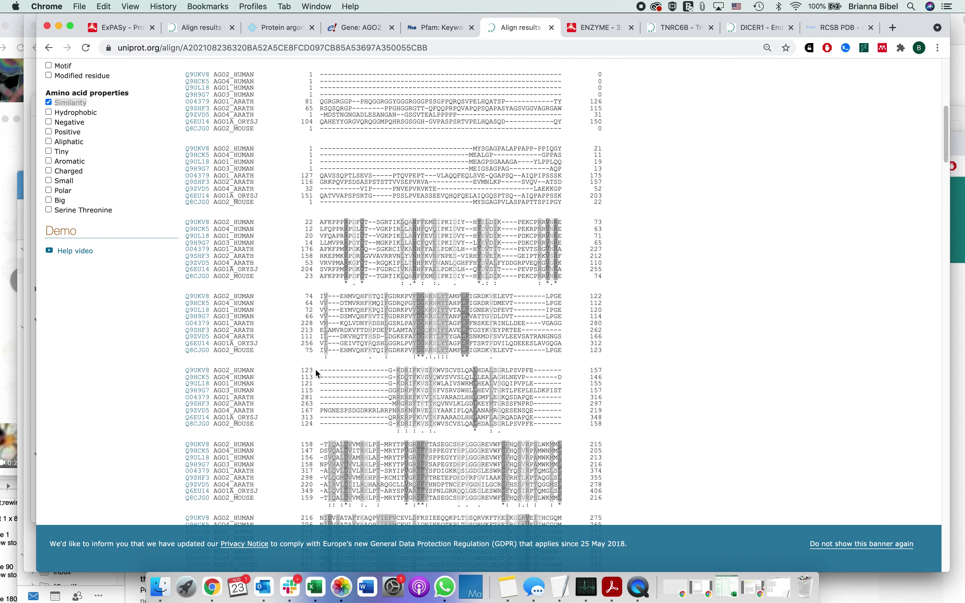
pyautogui.scroll(-15, 316, 372)
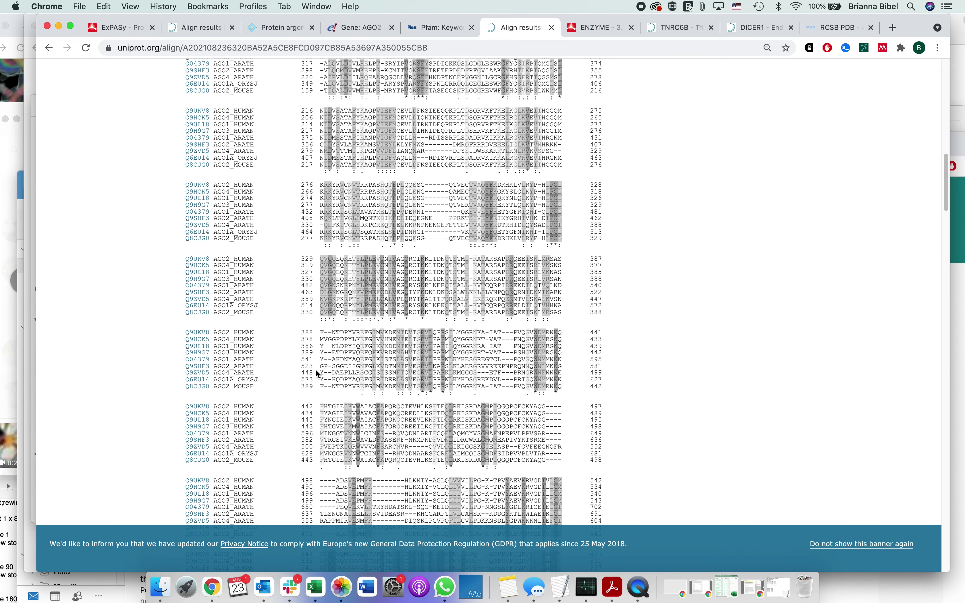
pyautogui.scroll(-20, 316, 372)
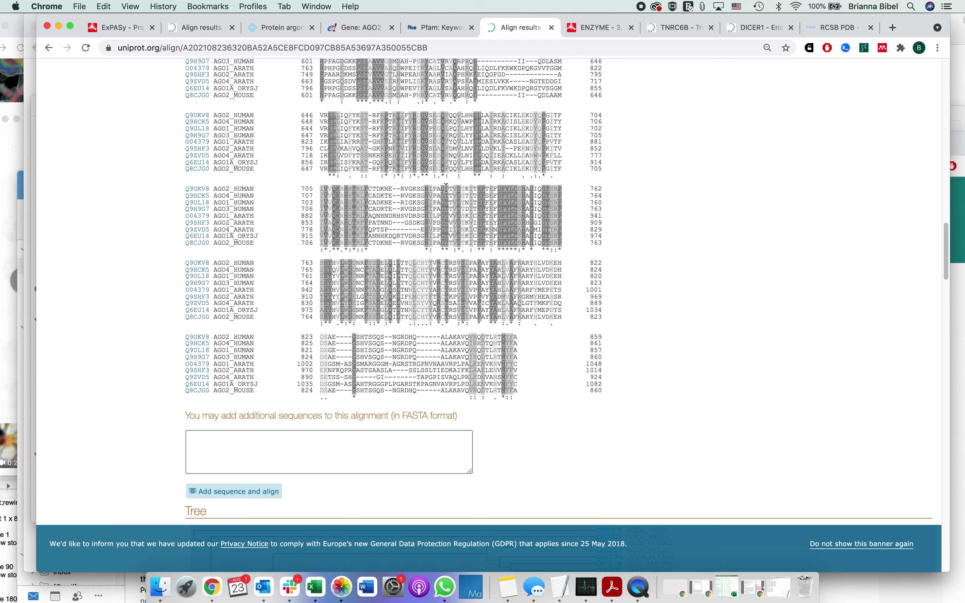
pyautogui.scroll(20, 447, 169)
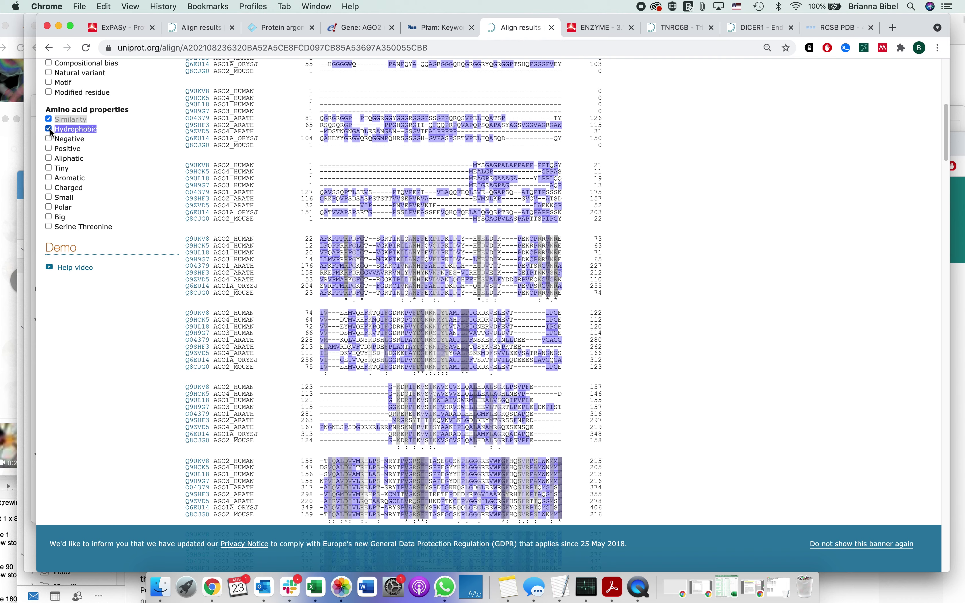
# Highlight the hydrophobic residues in the alignment and clear that highlighting again, keeping only similarity.
pyautogui.click(50, 129)
pyautogui.click(50, 135)
pyautogui.click(51, 140)
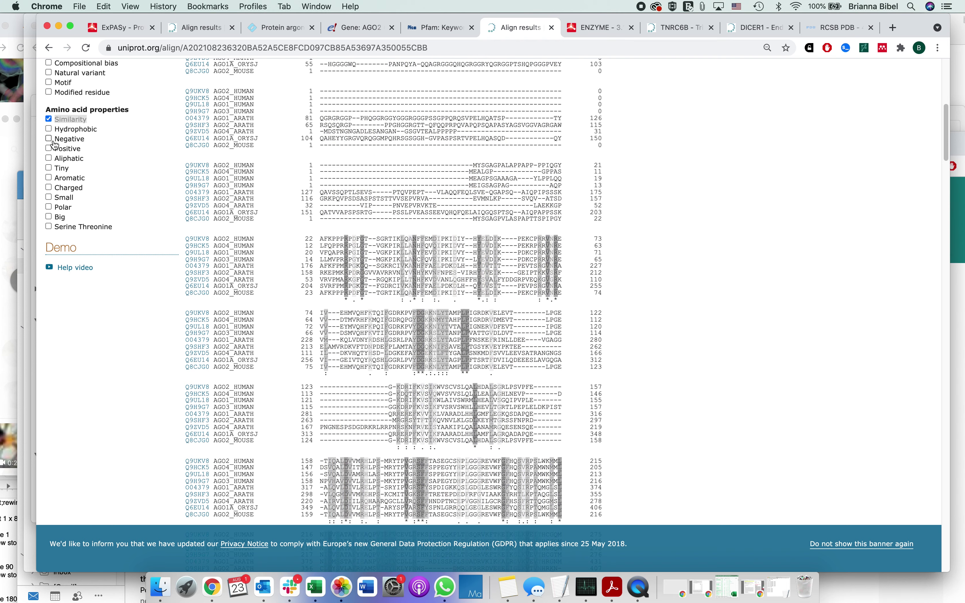
# Turn on taxonomy highlighting for the alignment's tree and return to the start of the results.
pyautogui.scroll(5, 57, 199)
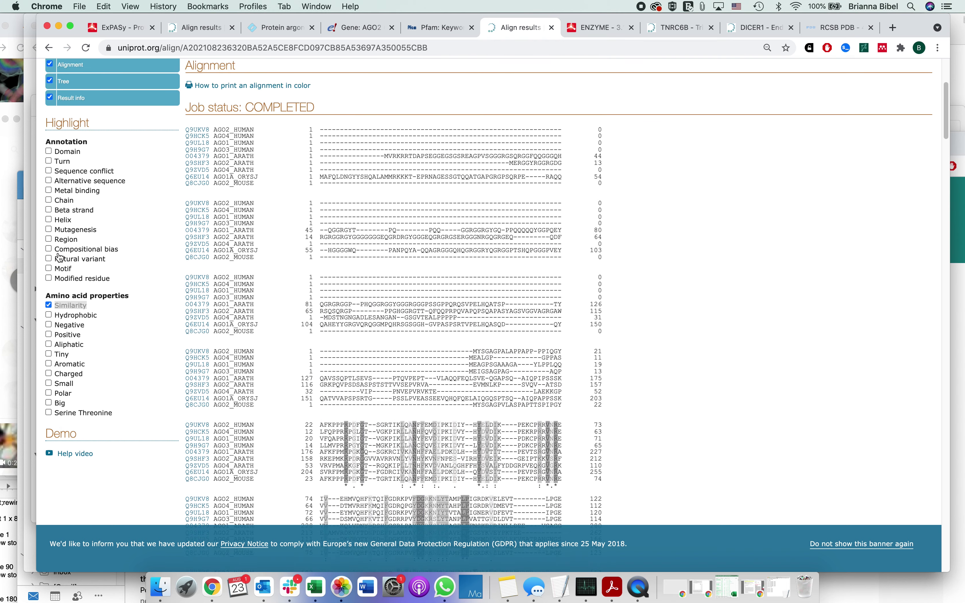
pyautogui.scroll(3, 59, 257)
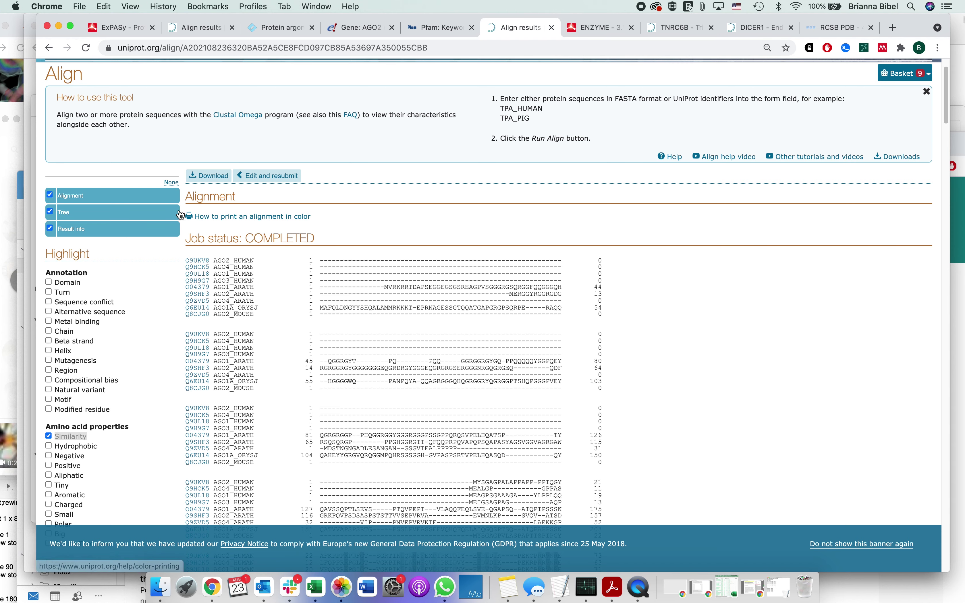
pyautogui.scroll(1, 120, 199)
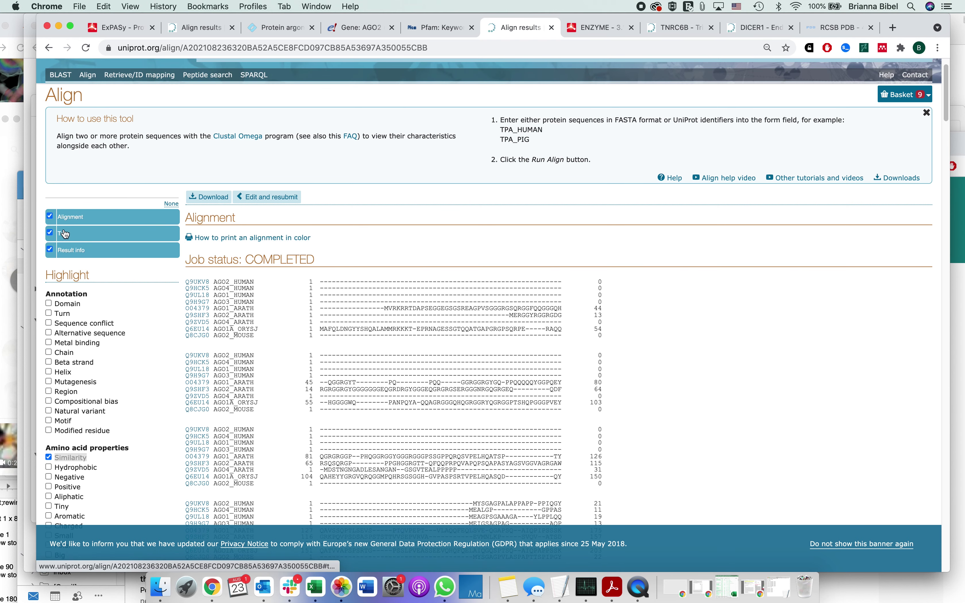
pyautogui.scroll(-20, 430, 271)
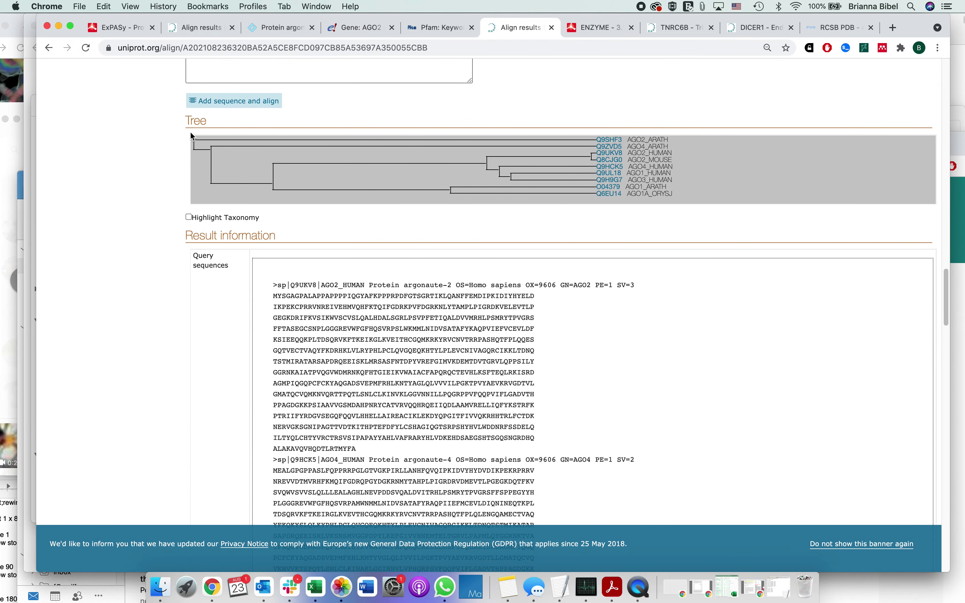
pyautogui.click(189, 217)
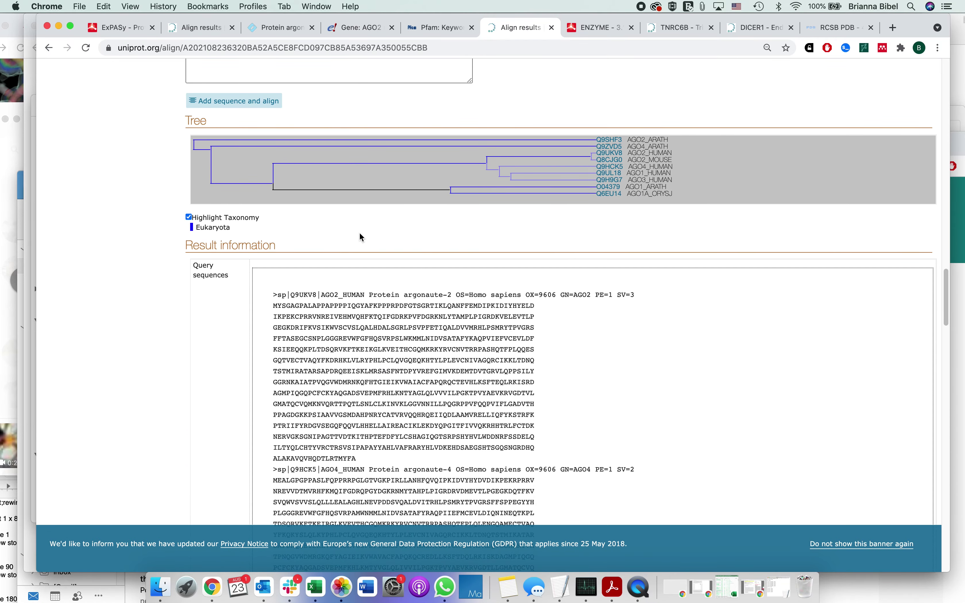
pyautogui.scroll(15, 360, 236)
pyautogui.scroll(10, 360, 236)
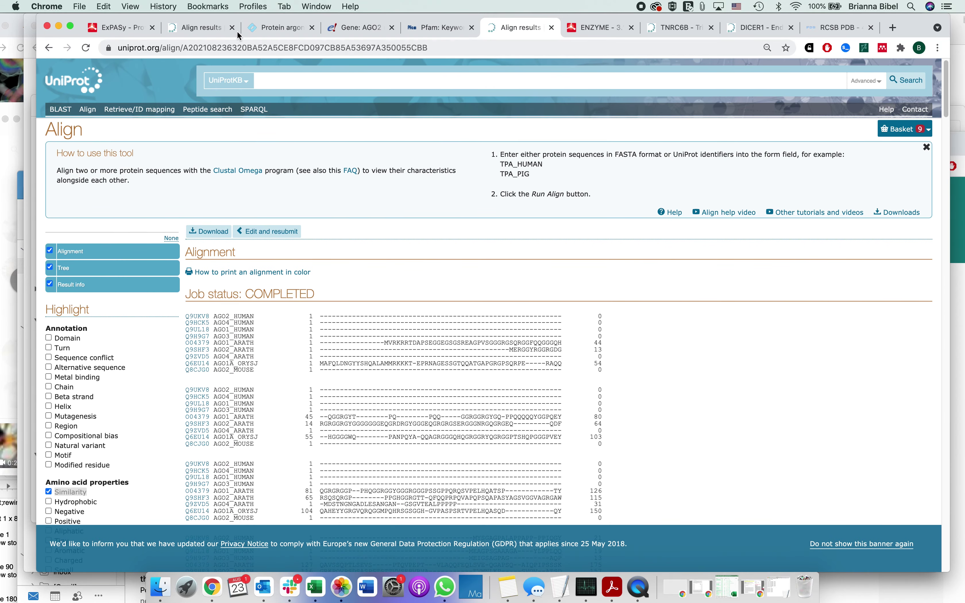
# Look through the other open database pages for the human AGO2 protein entry and return to the alignment that includes mouse AGO2.
pyautogui.click(203, 28)
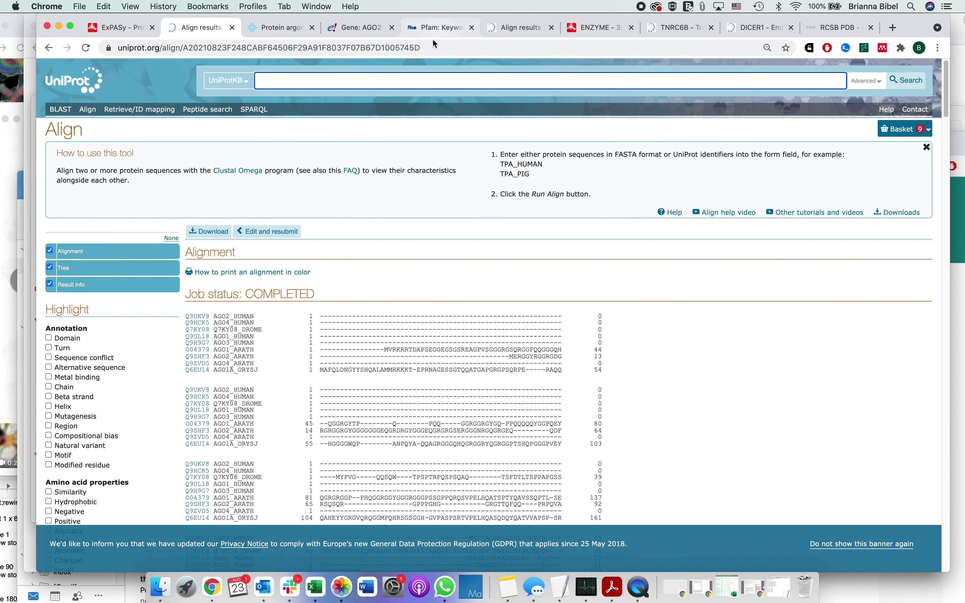
pyautogui.click(432, 30)
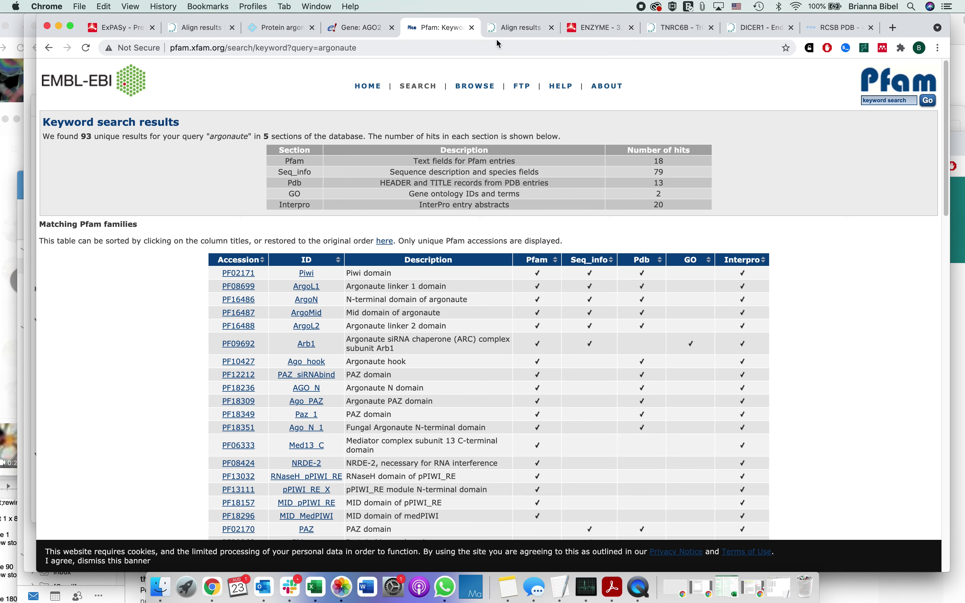
pyautogui.click(505, 30)
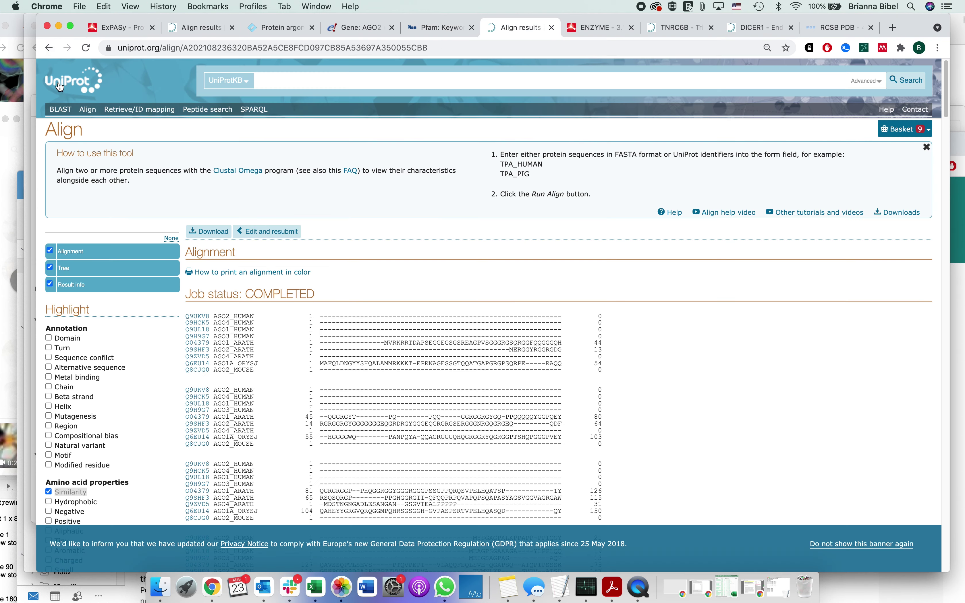
pyautogui.click(256, 29)
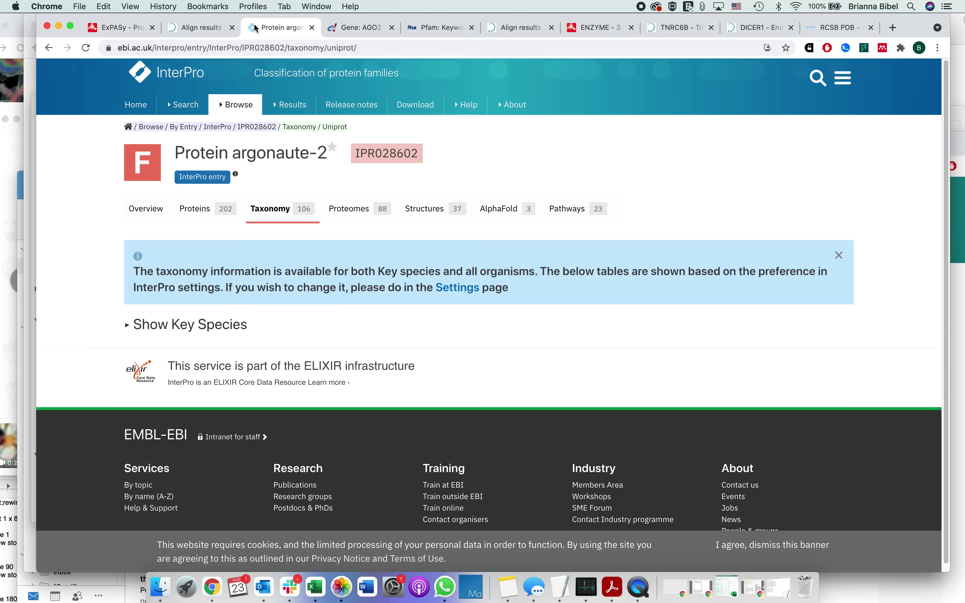
pyautogui.click(677, 28)
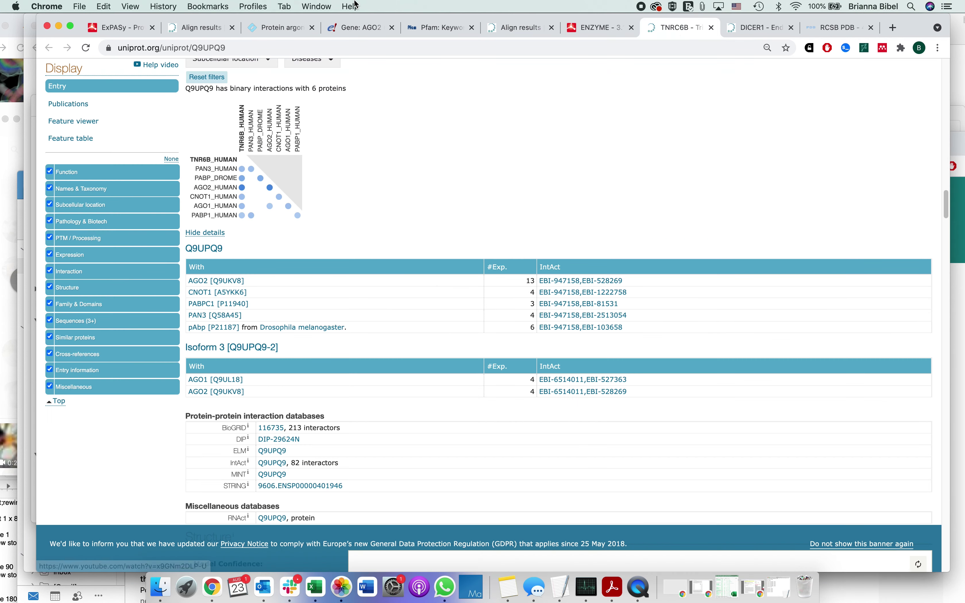
pyautogui.click(369, 27)
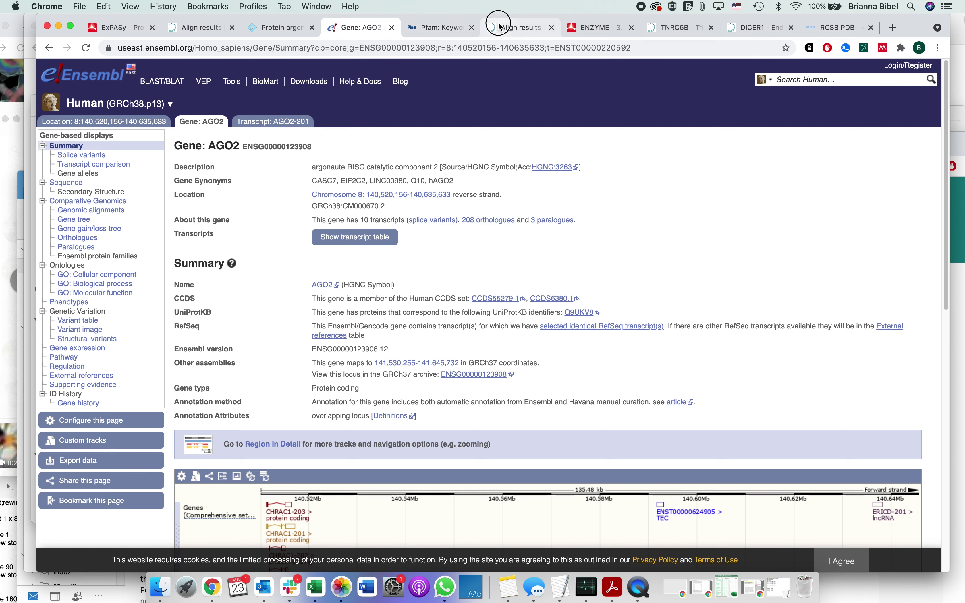
pyautogui.click(518, 28)
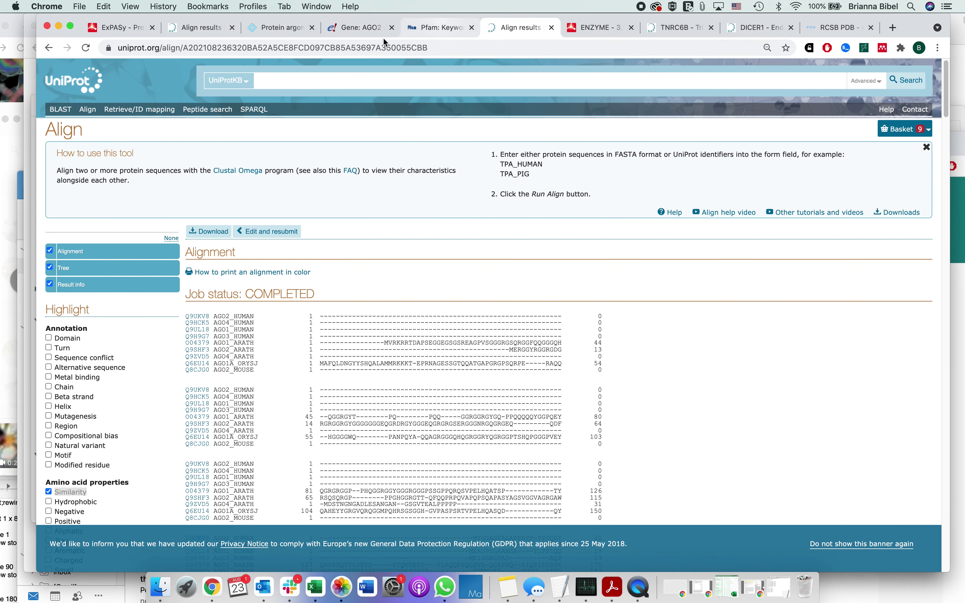
# Open the human AGO2 entry Q9UKV8 from the alignment and go to its Sequences section.
pyautogui.click(198, 316)
pyautogui.scroll(-20, 413, 379)
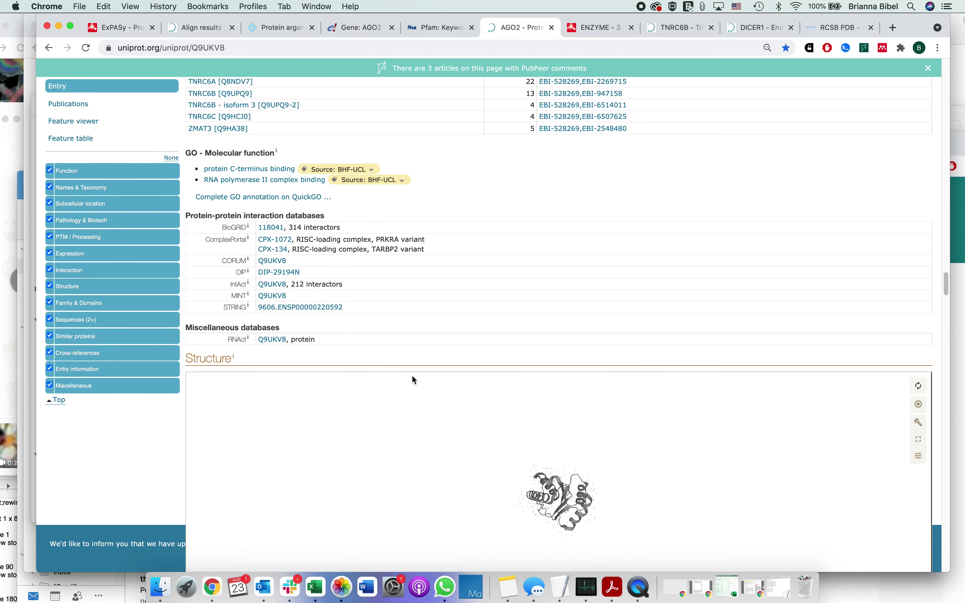
pyautogui.scroll(-5, 578, 220)
pyautogui.scroll(-15, 637, 168)
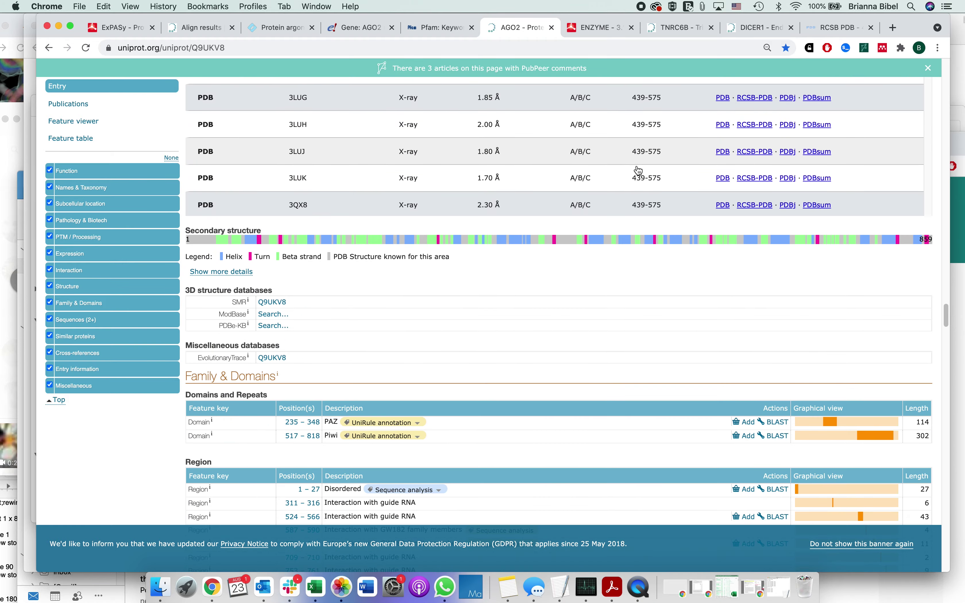
pyautogui.scroll(-20, 635, 271)
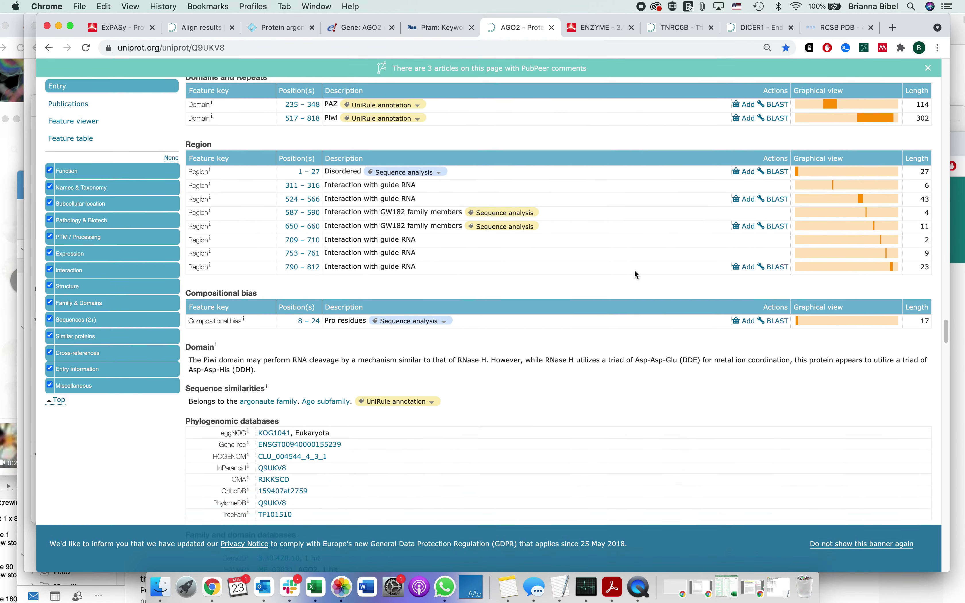
pyautogui.scroll(-10, 637, 275)
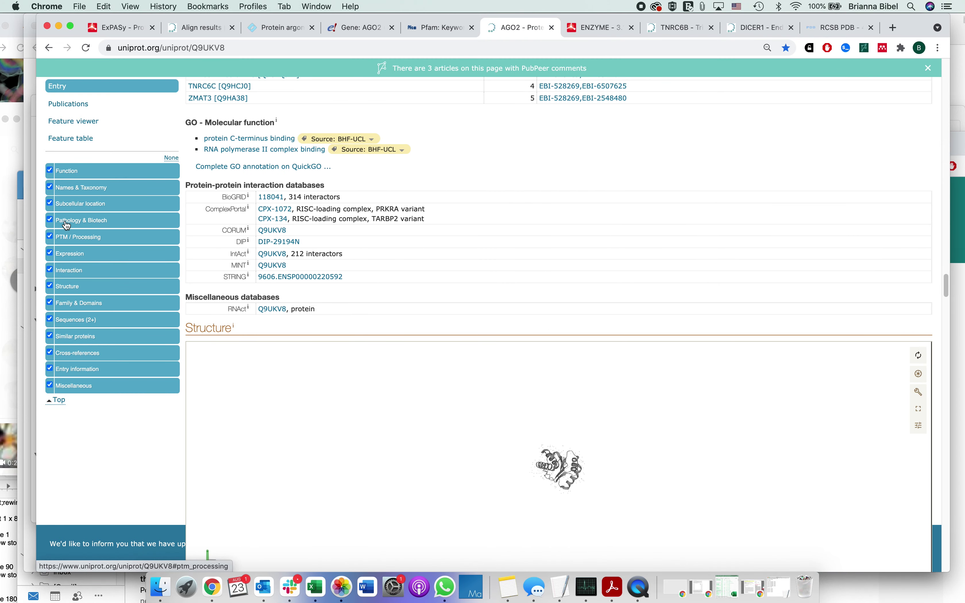
pyautogui.click(84, 320)
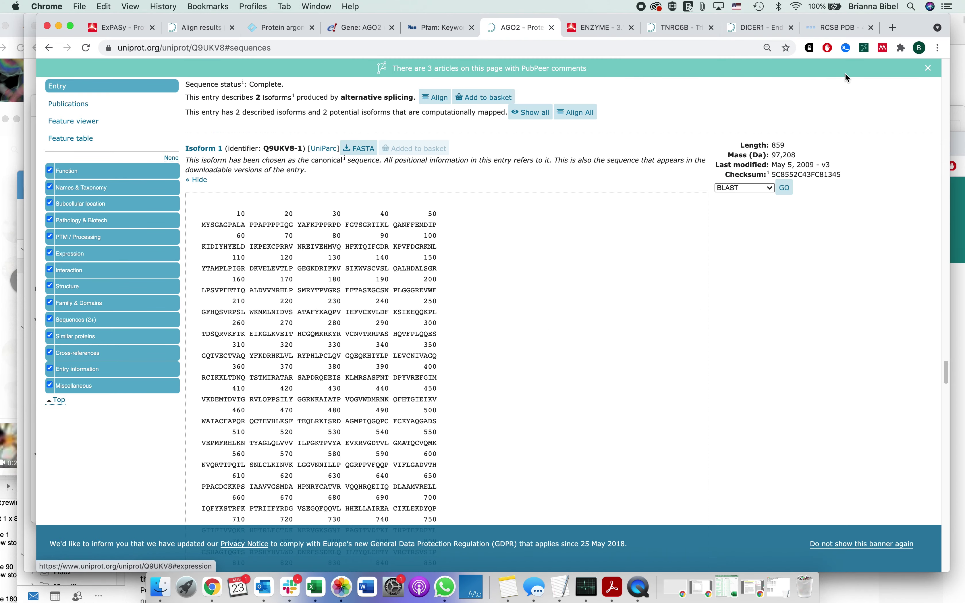
# Open the BLAST form for AGO2 isoform 1, view its settings and return to the entry's sequence section.
pyautogui.click(768, 189)
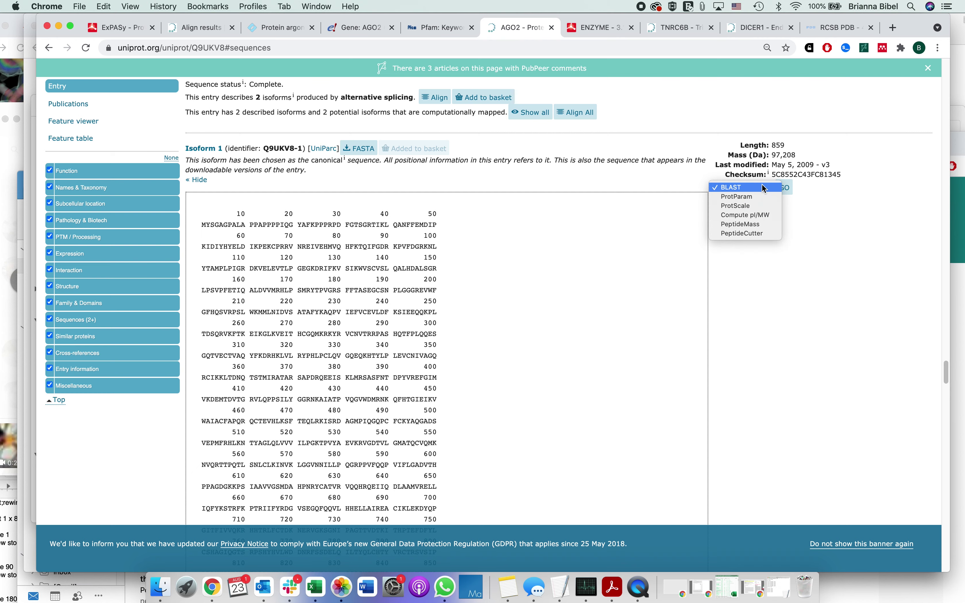
pyautogui.click(732, 188)
pyautogui.click(787, 188)
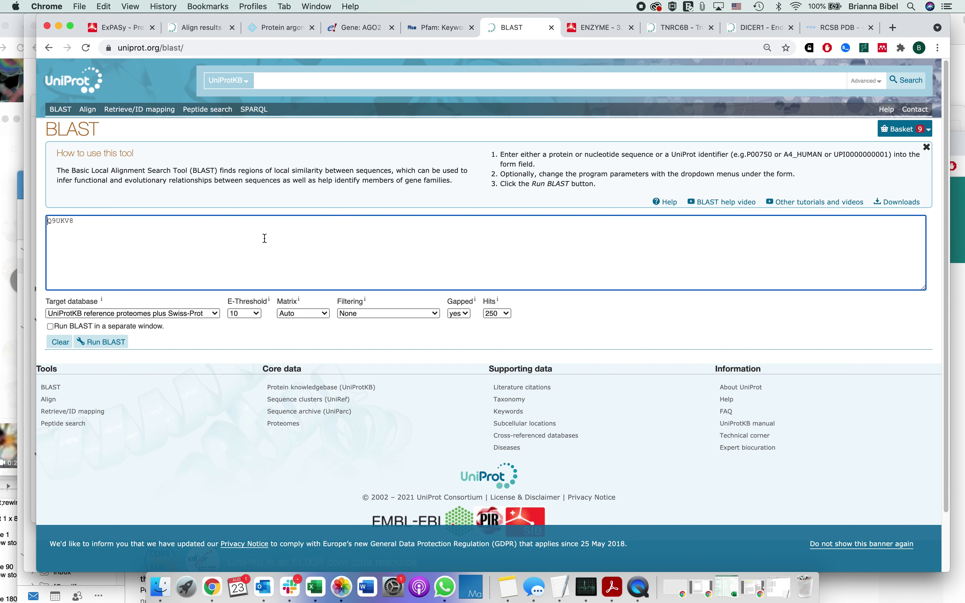
pyautogui.click(49, 47)
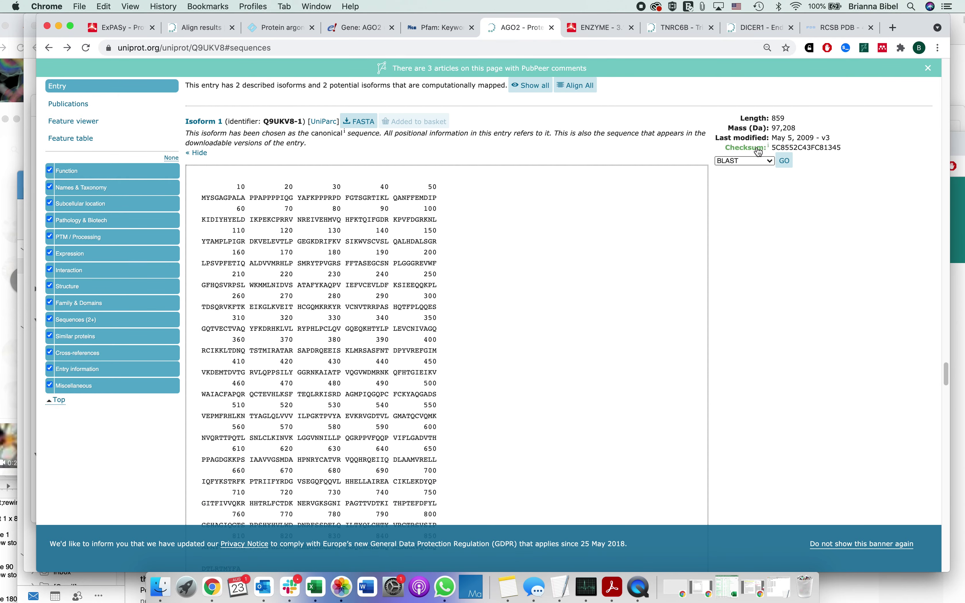
# Send the AGO2 isoform 1 sequence to the ProtParam analysis tool.
pyautogui.click(762, 161)
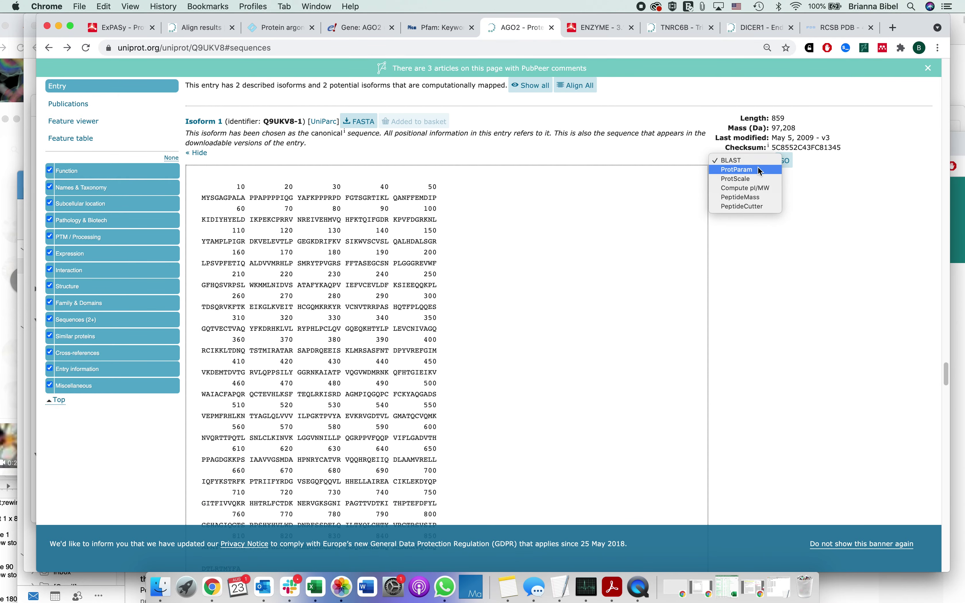
pyautogui.click(760, 170)
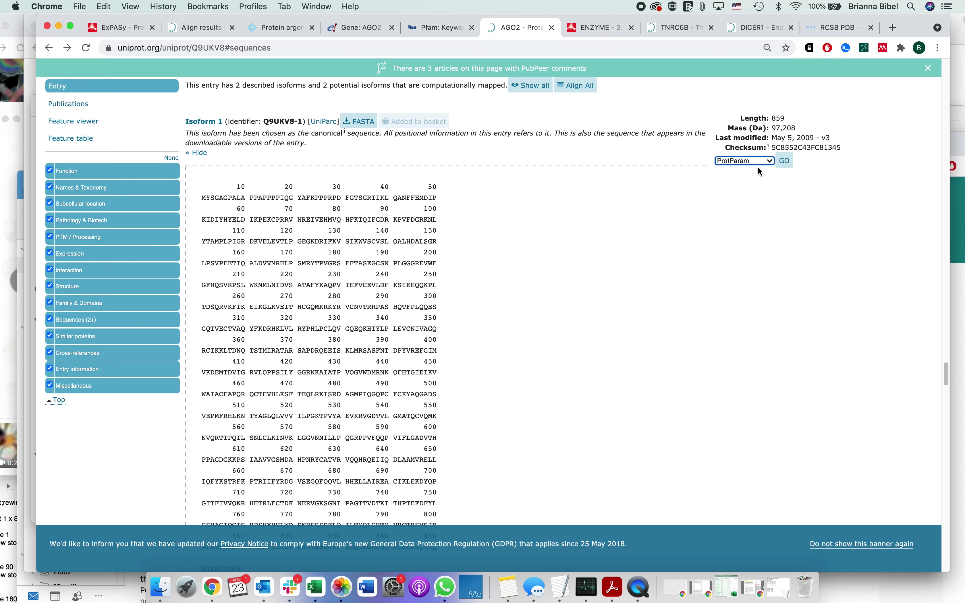
pyautogui.click(784, 160)
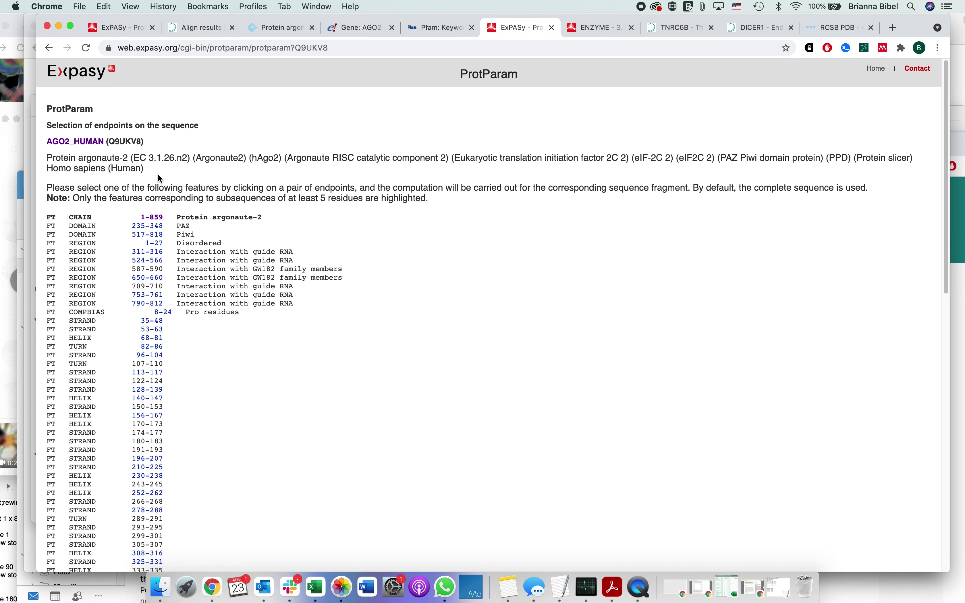
# Compare ProtParam's blank input form with the AGO2_HUMAN page and examine its selectable features and custom endpoint fields.
pyautogui.click(123, 27)
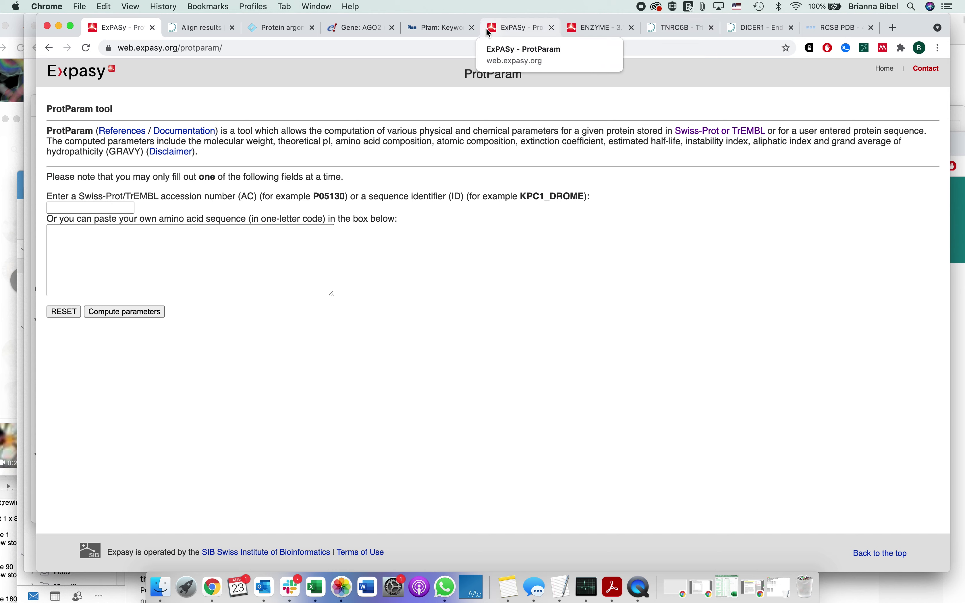
pyautogui.click(501, 37)
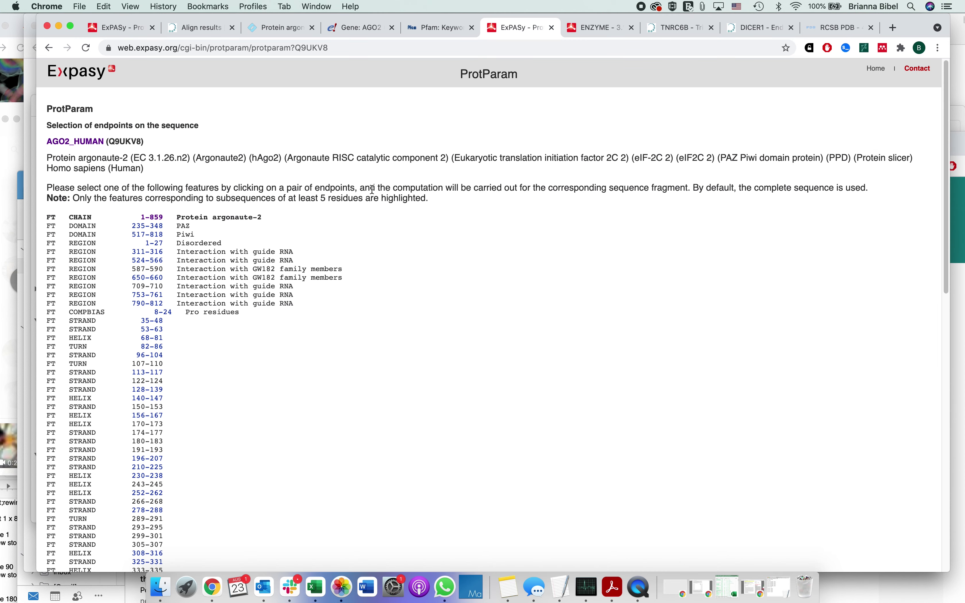
pyautogui.scroll(-1, 63, 248)
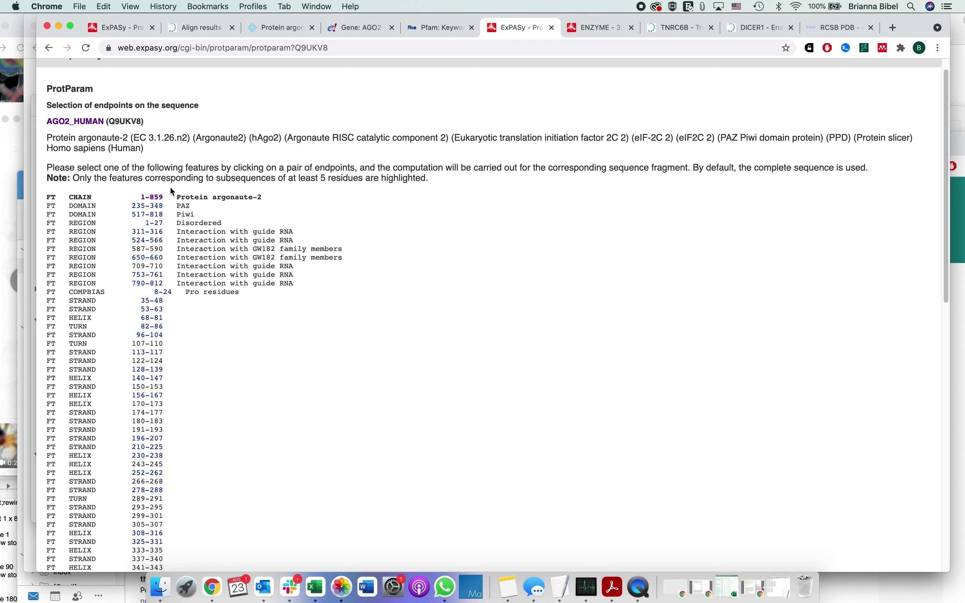
pyautogui.scroll(-3, 120, 279)
pyautogui.scroll(-2, 105, 333)
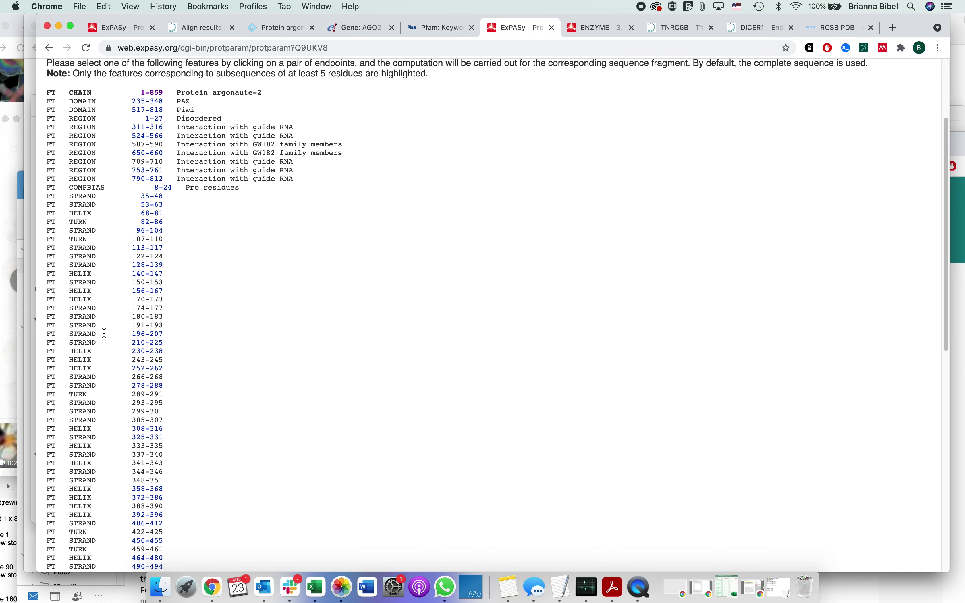
pyautogui.scroll(-20, 104, 334)
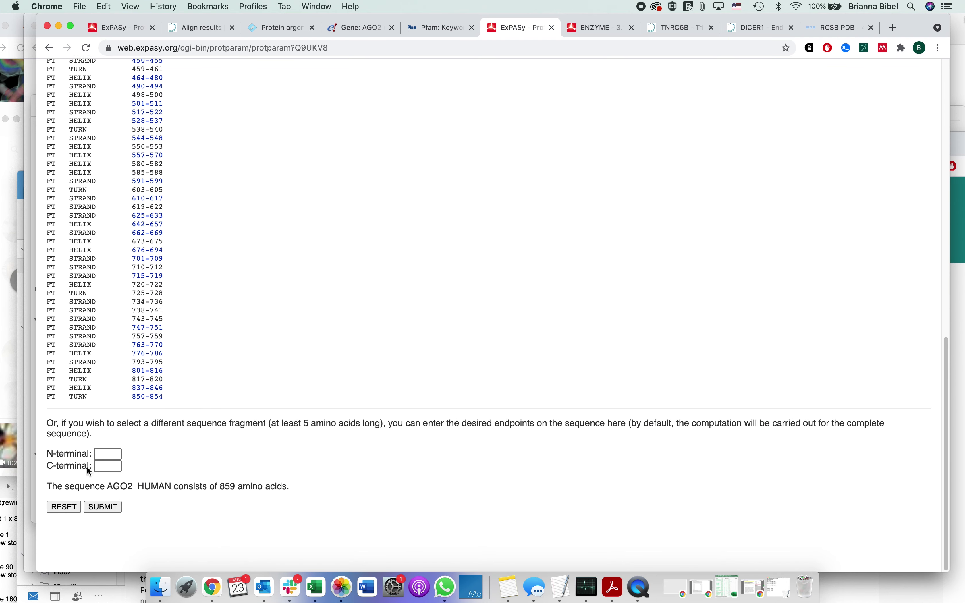
pyautogui.scroll(20, 146, 305)
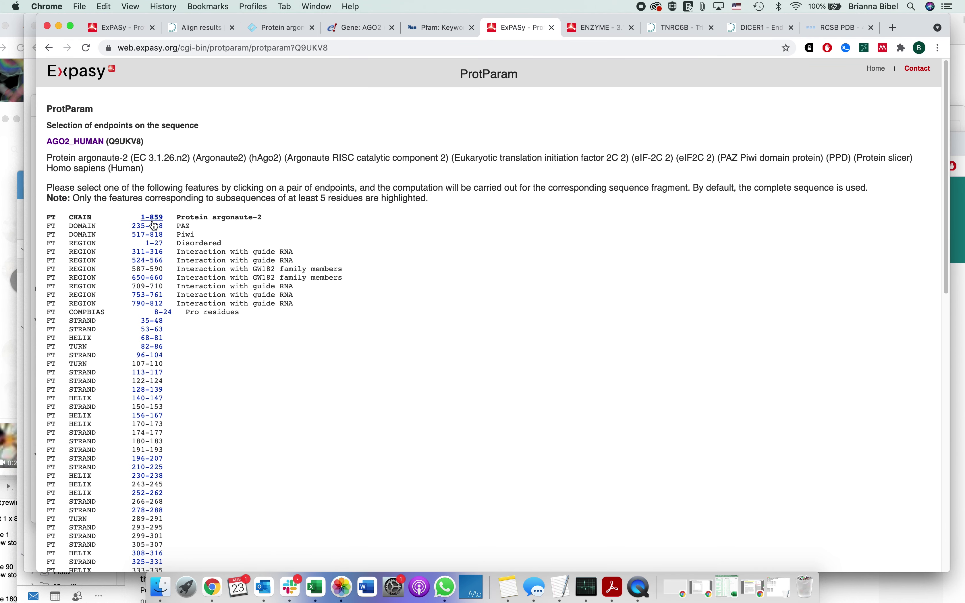
# Compute ProtParam parameters for the full AGO2 chain, residues 1-859, and highlight the theoretical pI line in the results.
pyautogui.click(152, 219)
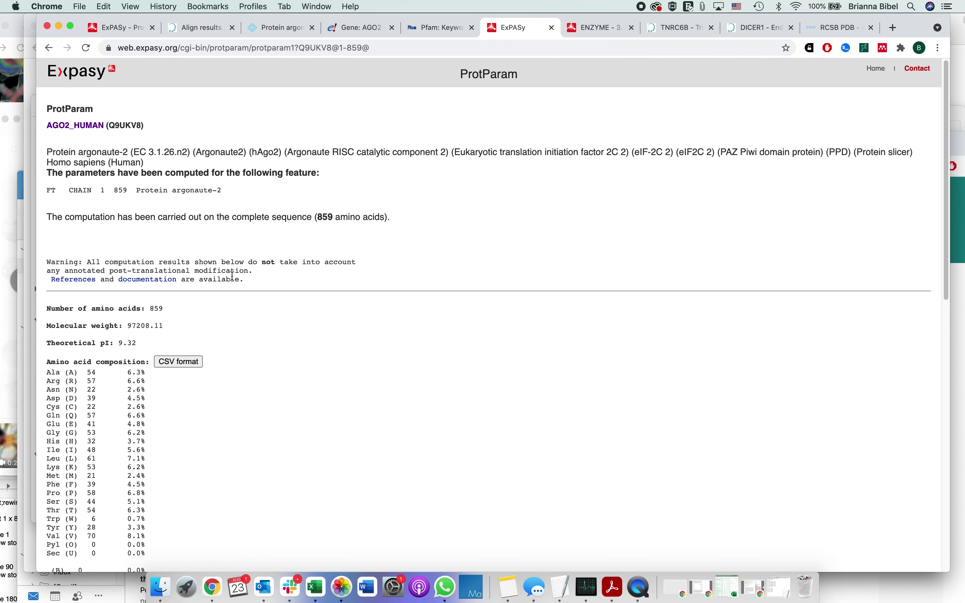
pyautogui.scroll(-5, 233, 276)
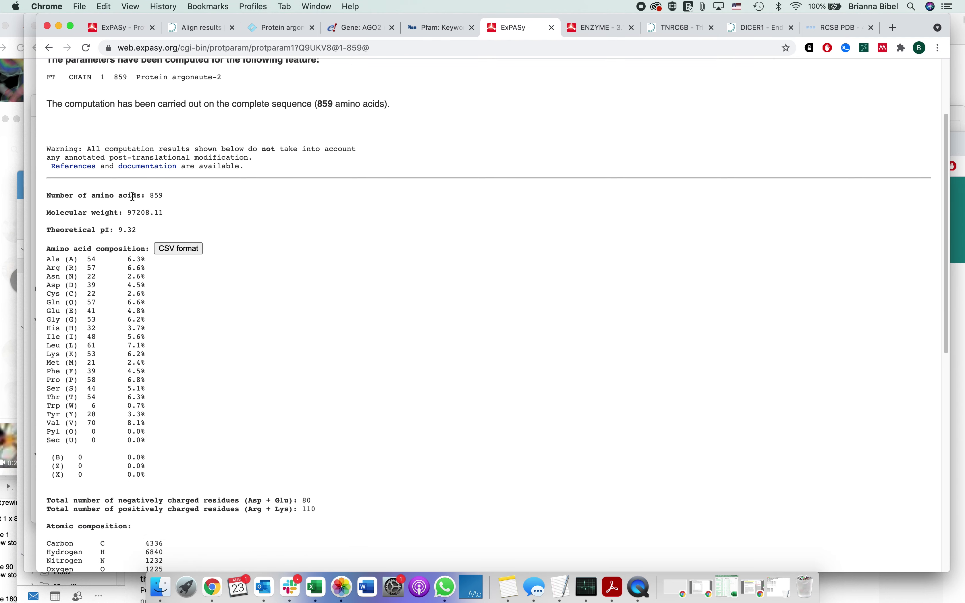
pyautogui.scroll(-2, 141, 183)
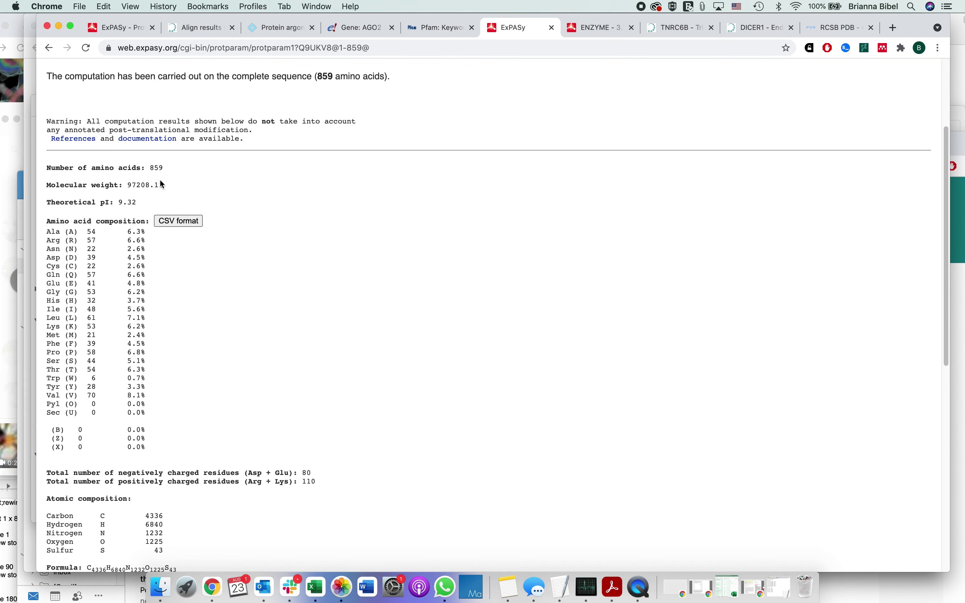
pyautogui.scroll(-3, 71, 193)
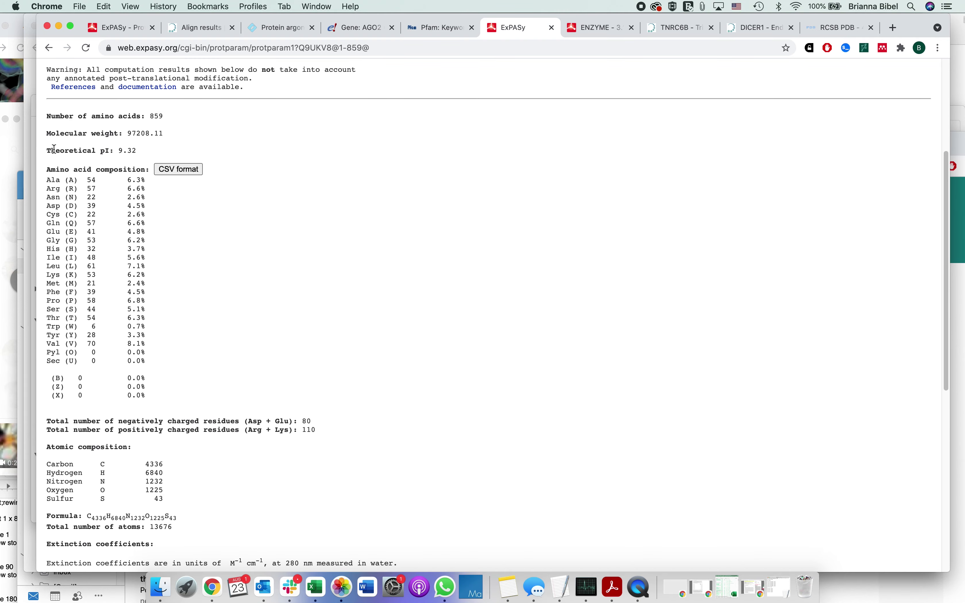
pyautogui.moveTo(44, 150); pyautogui.dragTo(148, 153)
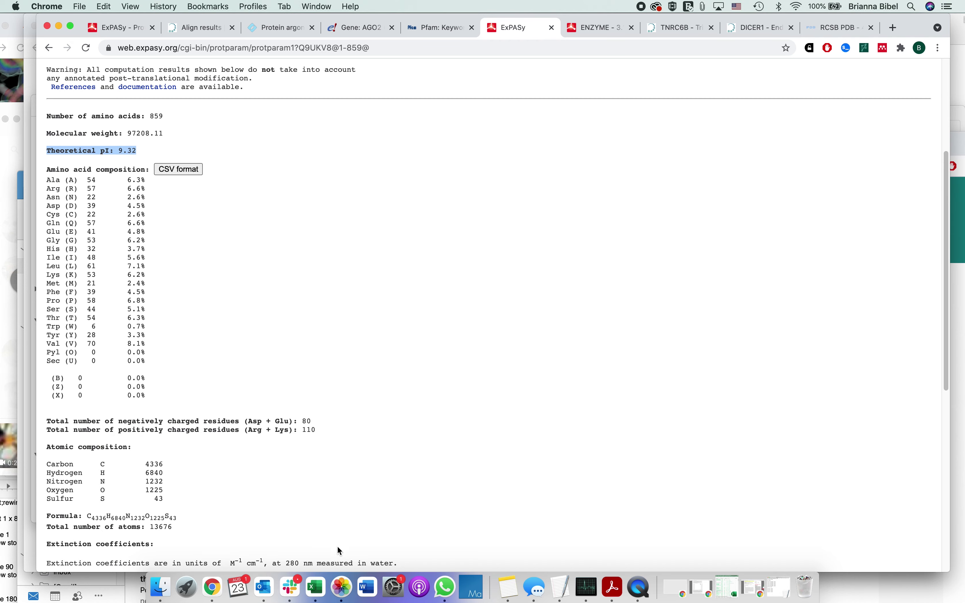
# Switch to Photos, search for "iex", and open the graphic on protein charge and pH from the protein charge IEX album.
pyautogui.click(342, 587)
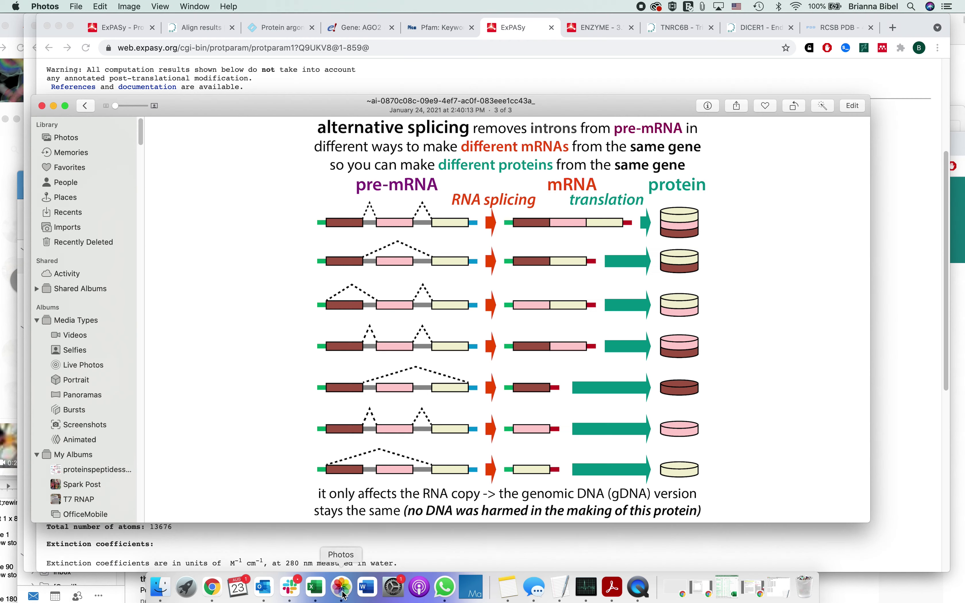
pyautogui.click(92, 106)
pyautogui.click(787, 105)
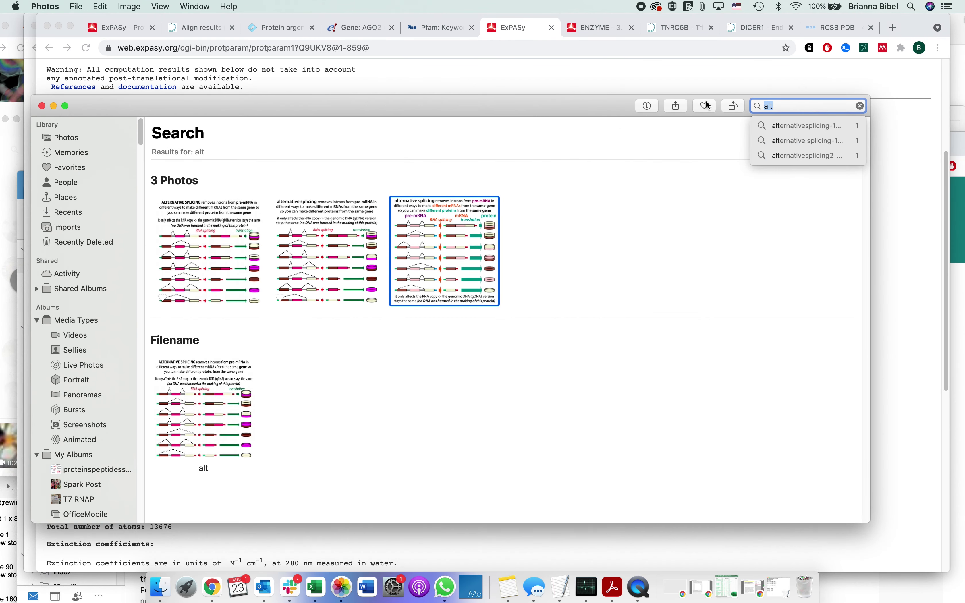
pyautogui.write('iex')
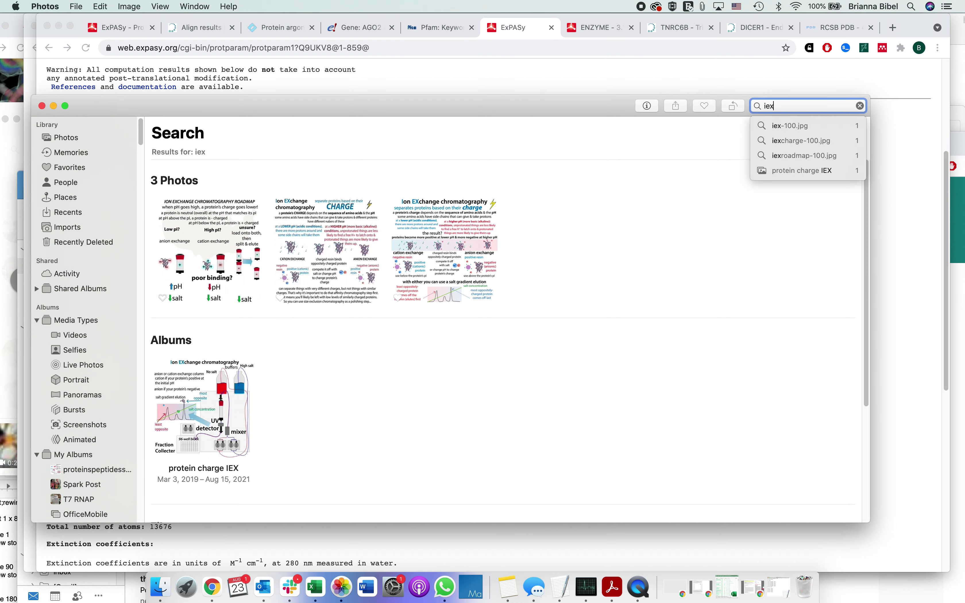
pyautogui.click(201, 400)
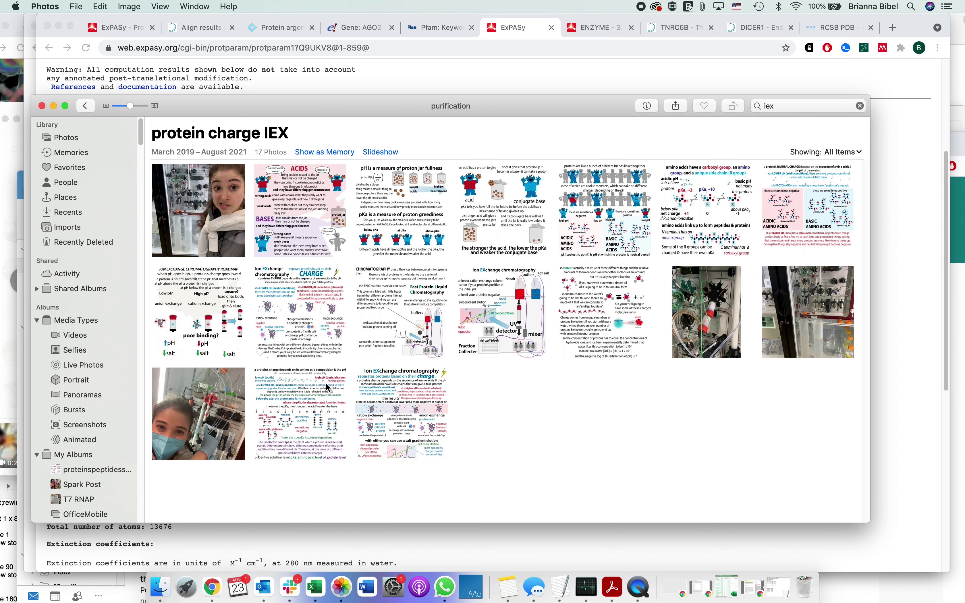
pyautogui.doubleClick(318, 379)
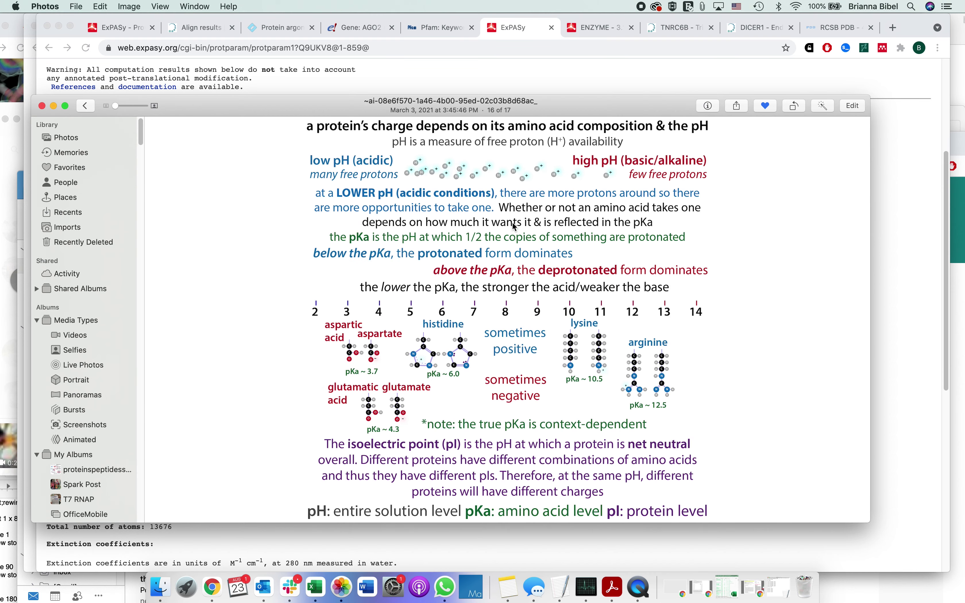